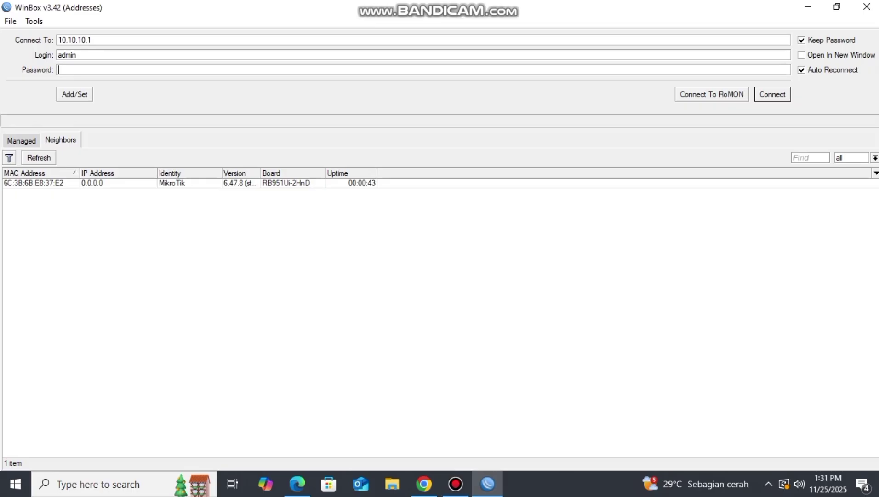
# - Connect to the discovered MikroTik router and maximize the WinBox session window
pyautogui.click(33, 183)
pyautogui.press('Return')
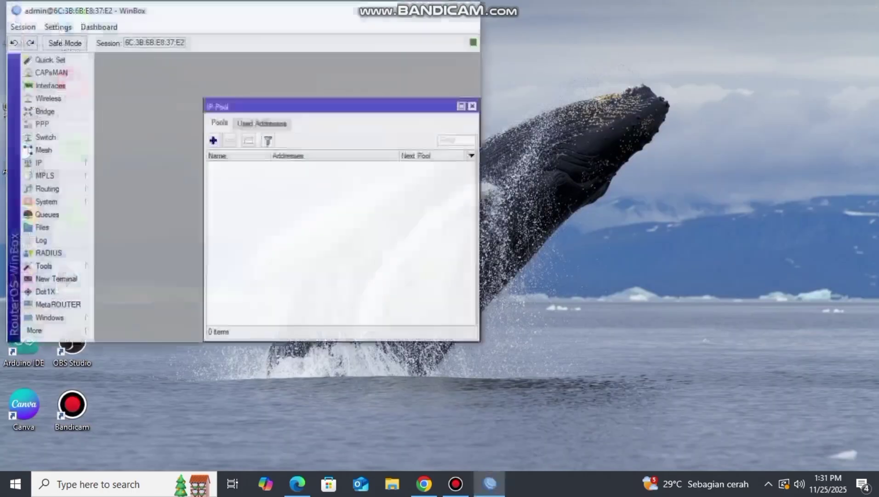
pyautogui.click(453, 10)
pyautogui.click(468, 100)
# - Add the address 192.168.21.200/24 to ether1
pyautogui.click(32, 157)
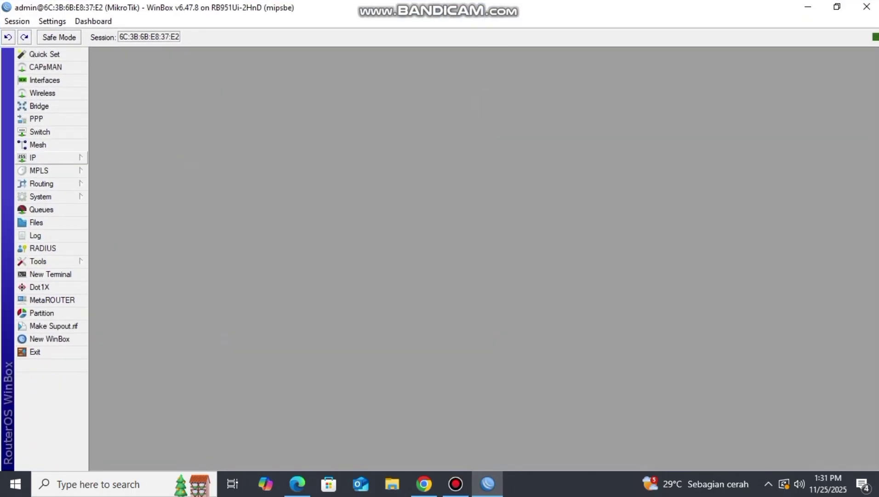
pyautogui.click(112, 178)
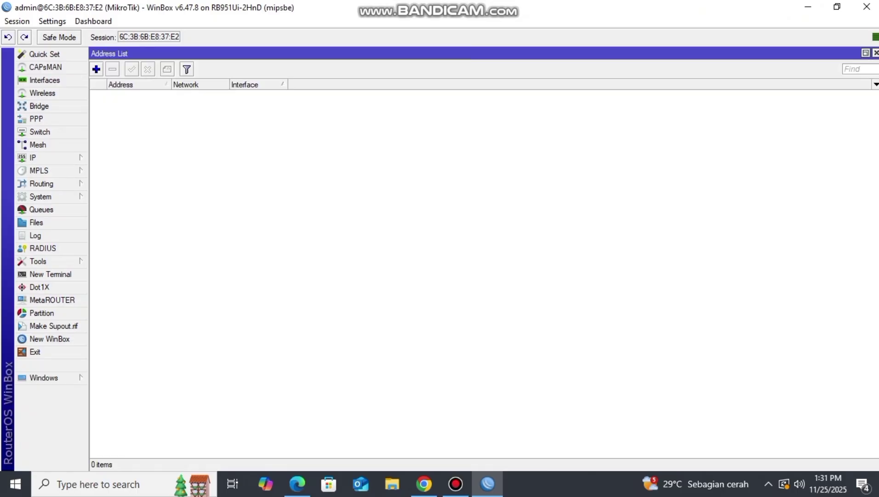
pyautogui.click(96, 69)
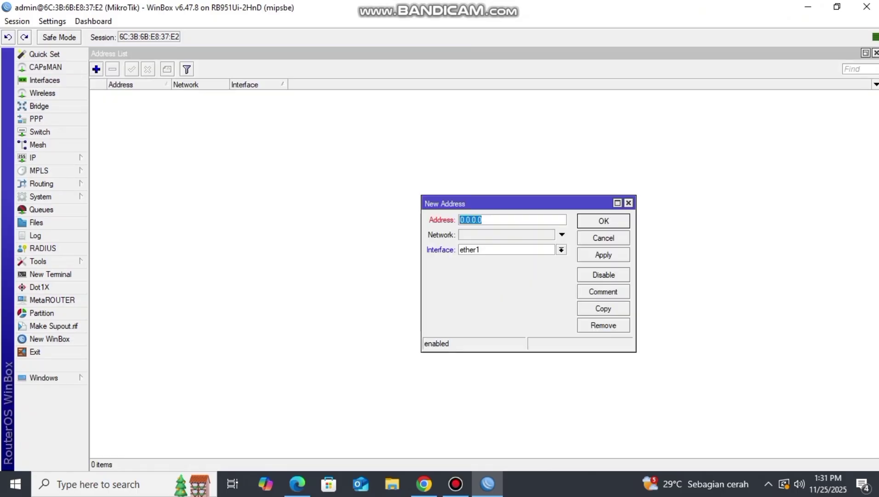
pyautogui.write('192.168.21.200/24')
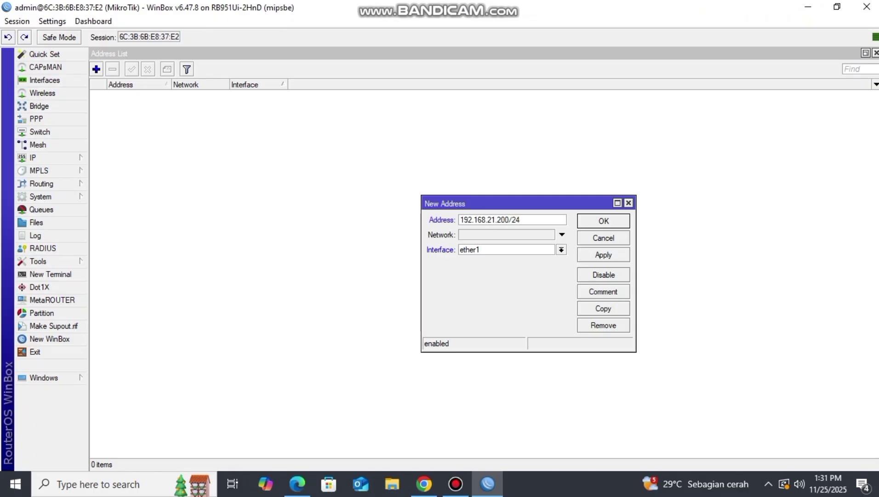
pyautogui.press('Return')
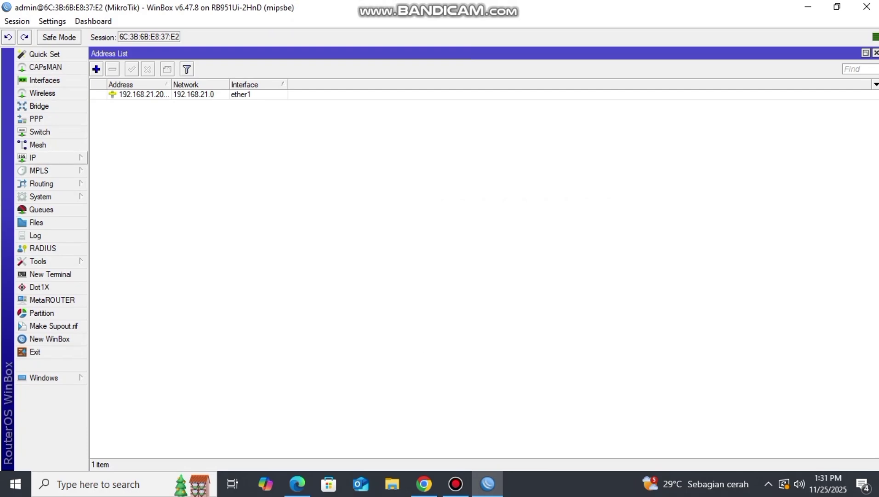
pyautogui.click(46, 158)
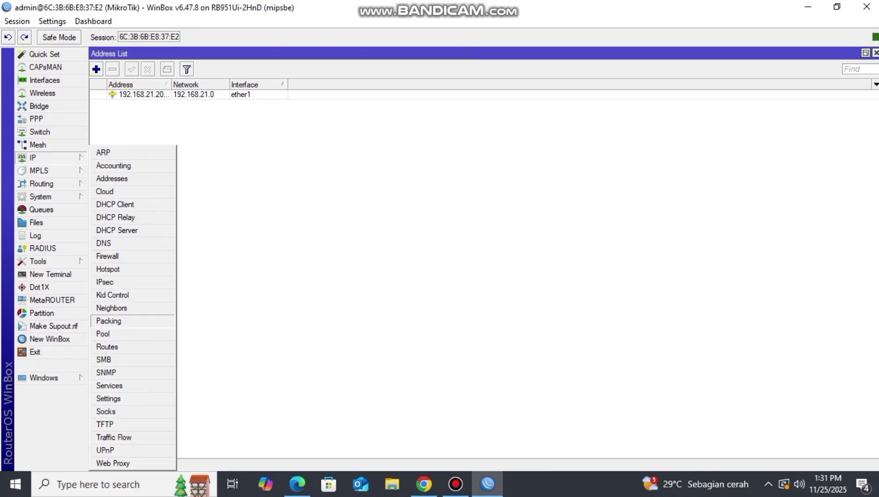
# - Add a static 0.0.0.0/0 route with gateway 192.168.21.1
pyautogui.click(107, 347)
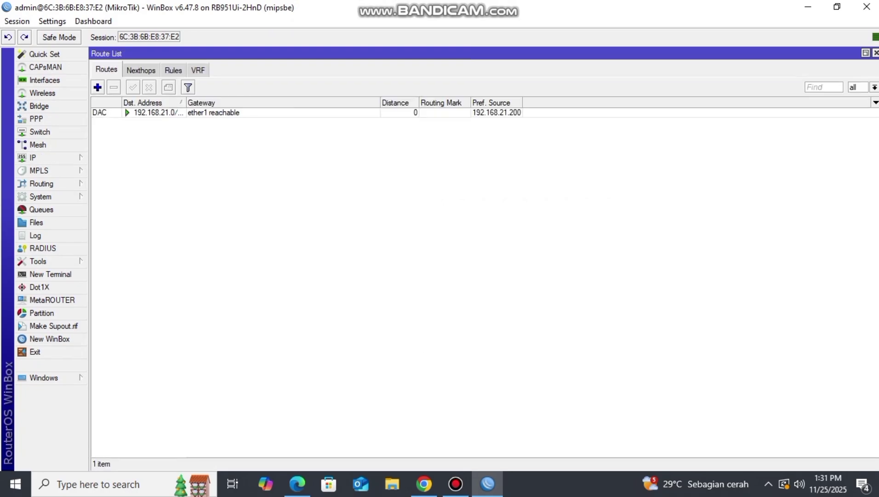
pyautogui.click(97, 87)
pyautogui.press('Tab')
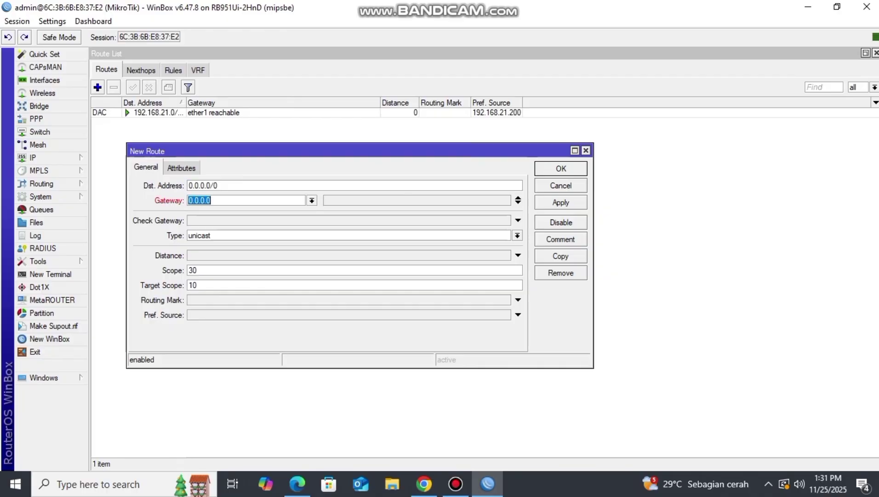
pyautogui.write('192.1')
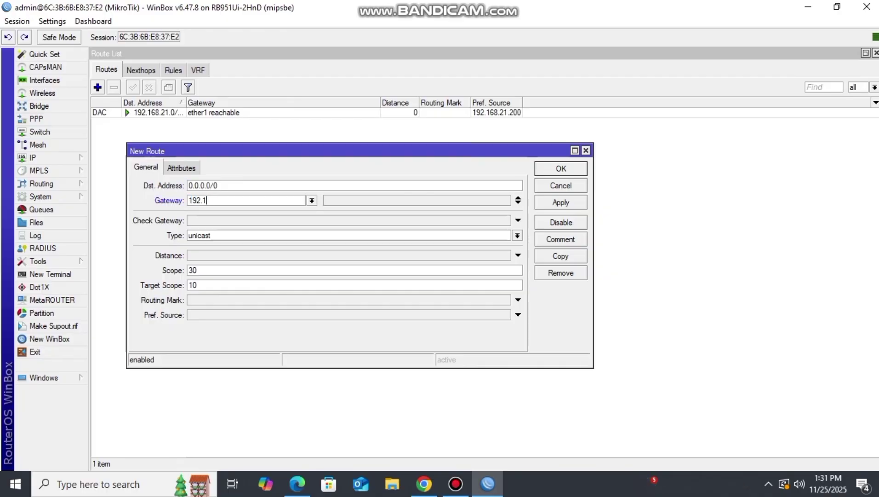
pyautogui.write('68.21.1')
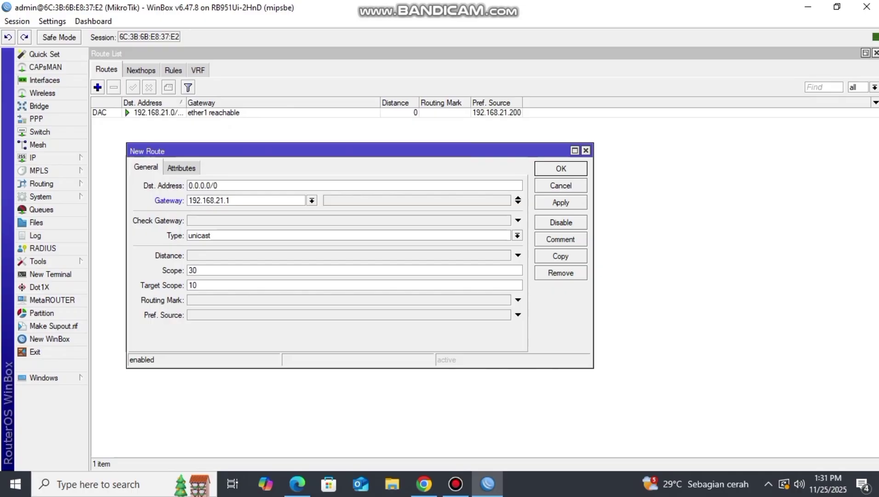
pyautogui.click(561, 203)
pyautogui.click(560, 169)
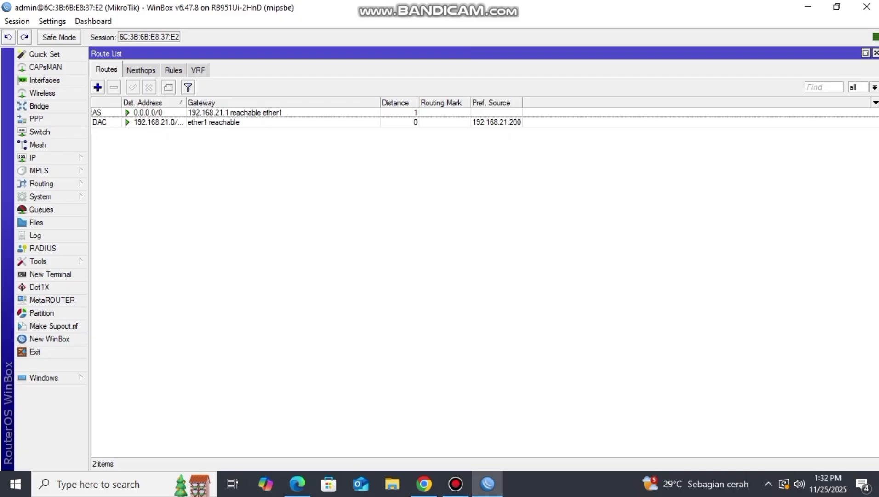
pyautogui.click(50, 158)
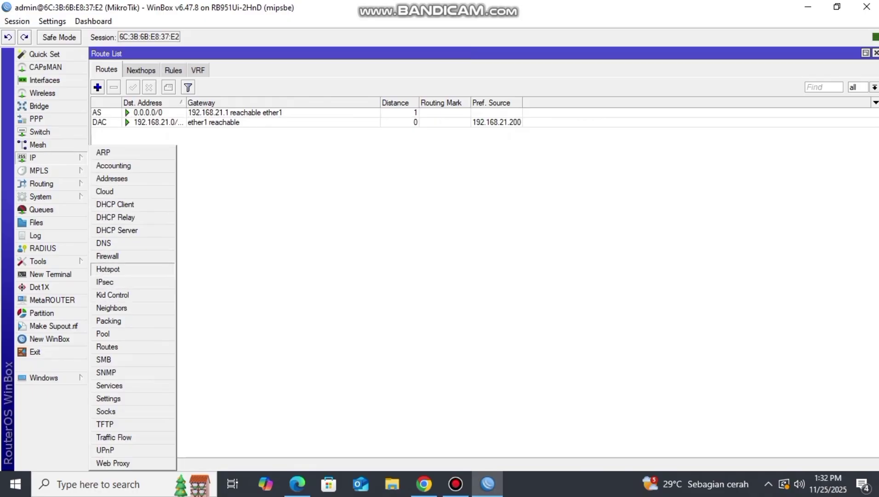
# - Create a NAT rule: chain srcnat, action masquerade, out-interface ether1
pyautogui.click(107, 256)
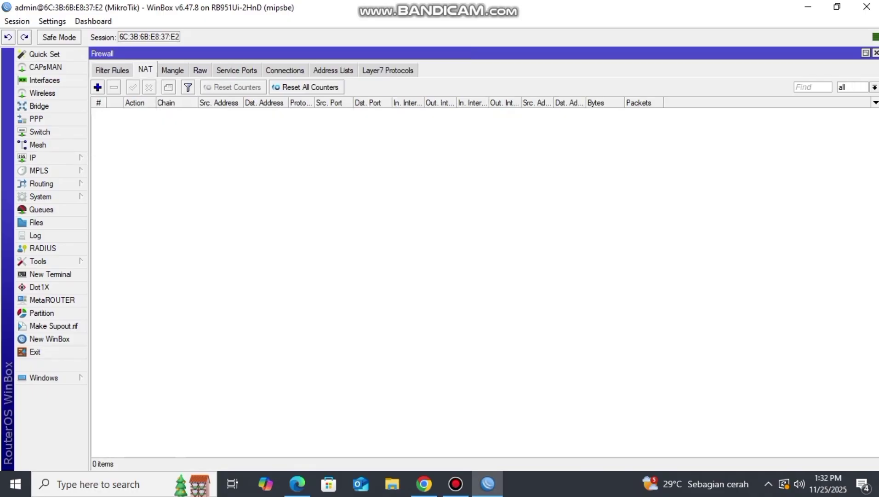
pyautogui.click(97, 87)
pyautogui.click(519, 145)
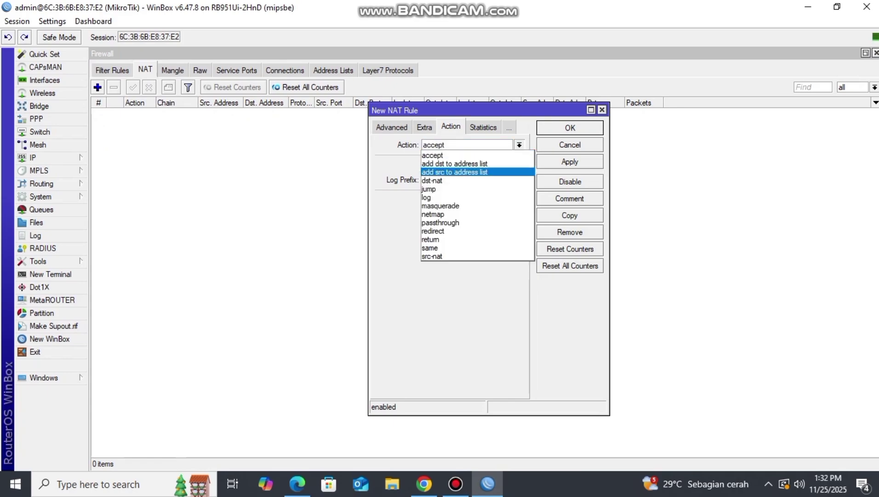
pyautogui.click(440, 205)
pyautogui.click(392, 127)
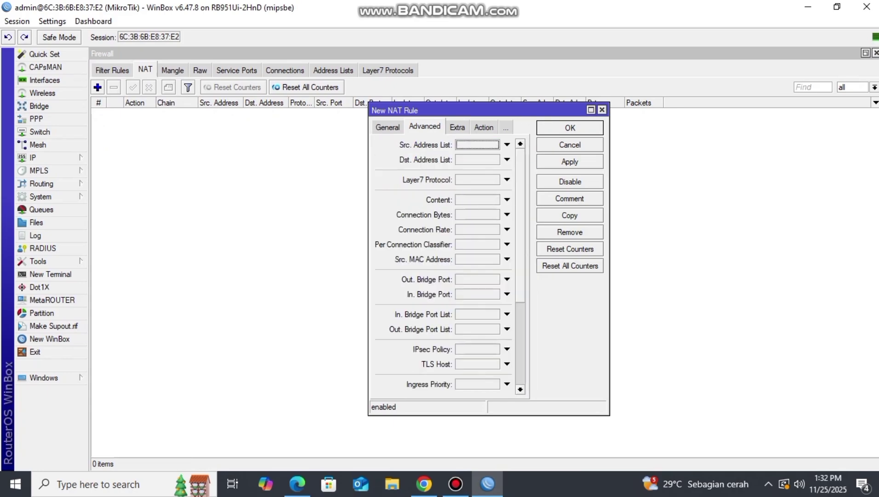
pyautogui.click(388, 127)
pyautogui.click(473, 145)
pyautogui.click(519, 269)
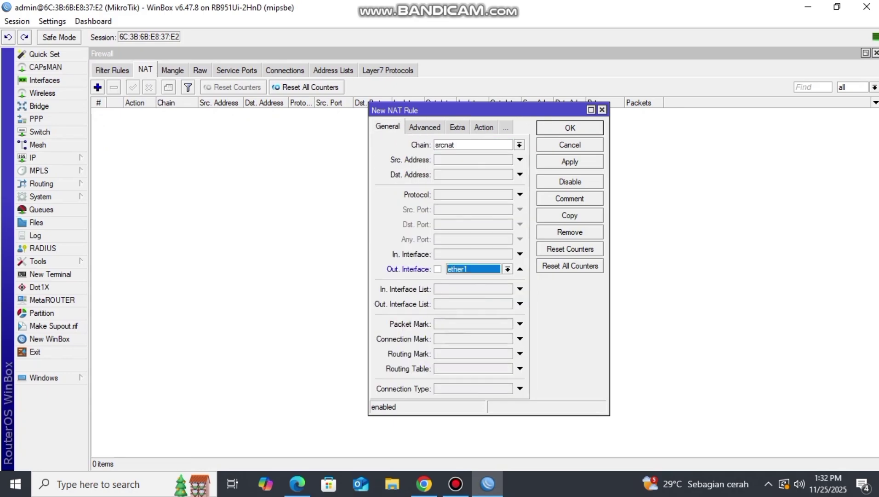
pyautogui.press('Return')
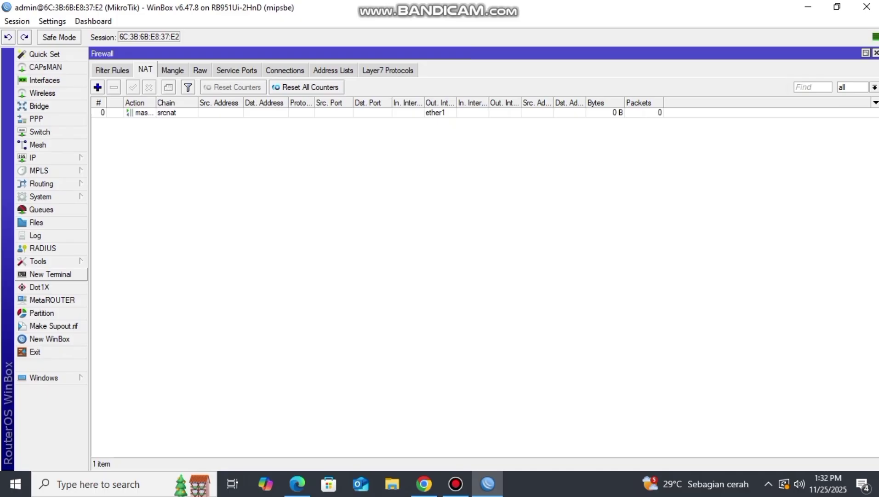
pyautogui.click(51, 274)
# - Ping 8.8.8.8 from the router terminal and confirm replies with 0% loss
pyautogui.write('pi')
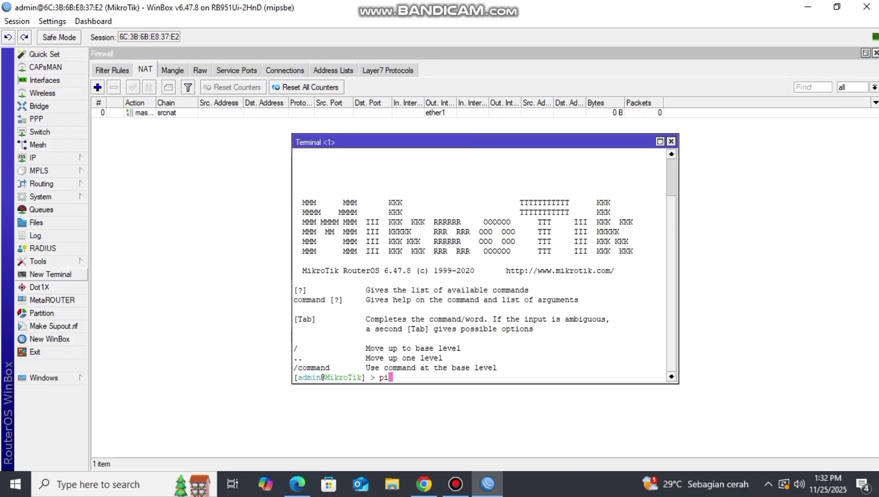
pyautogui.write('ng 8.8.8.8')
pyautogui.press('Return')
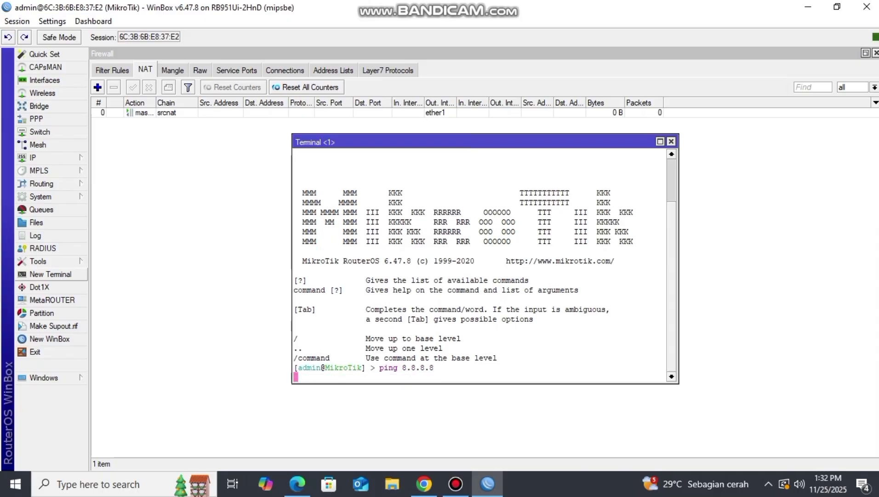
pyautogui.hotkey('ctrl', 'c')
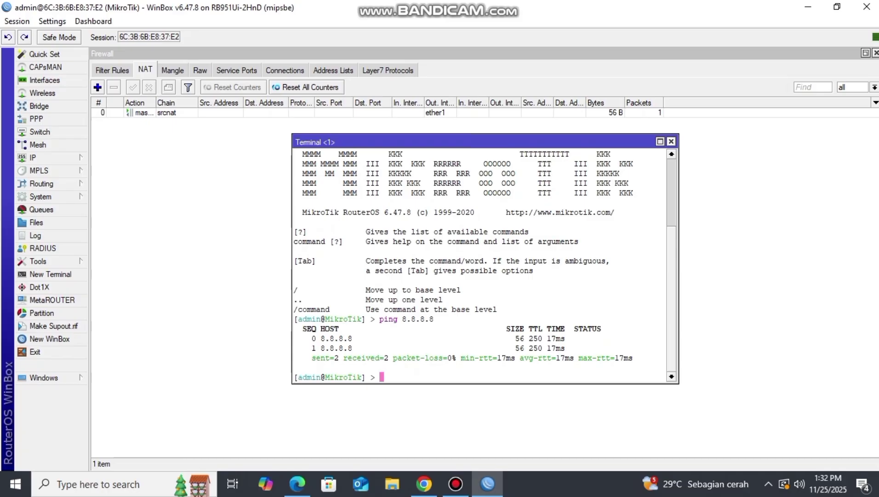
pyautogui.click(671, 141)
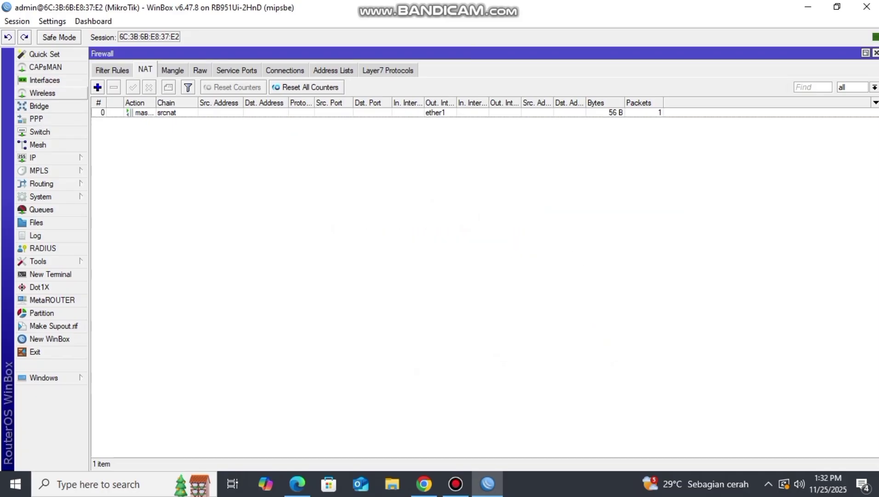
pyautogui.click(45, 80)
# - Create VLAN interface vlan10-PPPoE with VLAN ID 10 on ether2
pyautogui.click(357, 71)
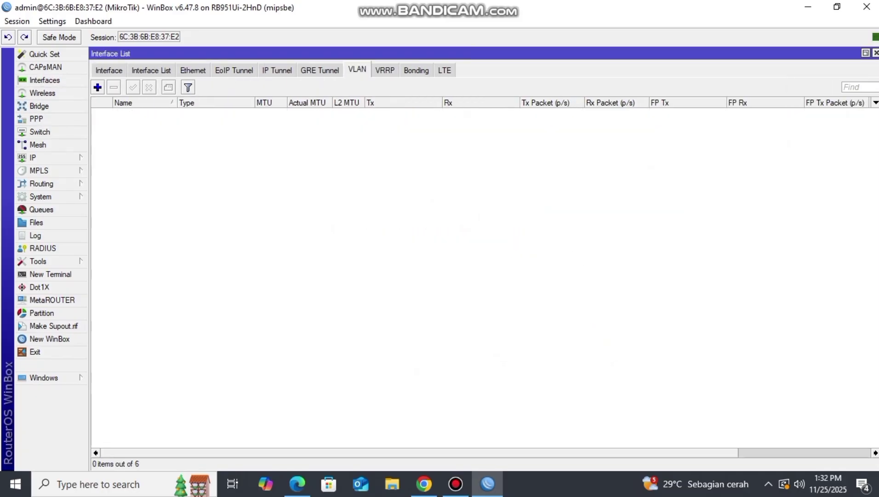
pyautogui.click(98, 87)
pyautogui.click(413, 156)
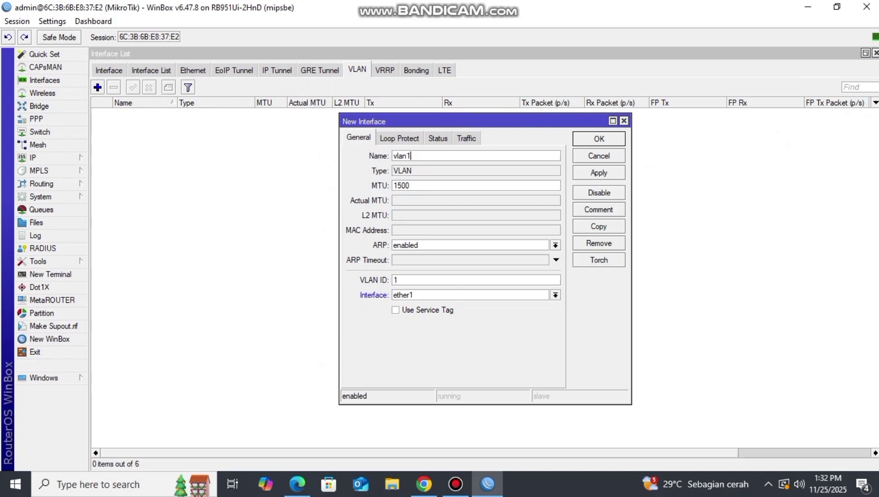
pyautogui.write('0-PPPoE')
pyautogui.click(400, 279)
pyautogui.write('0')
pyautogui.click(555, 295)
pyautogui.click(401, 313)
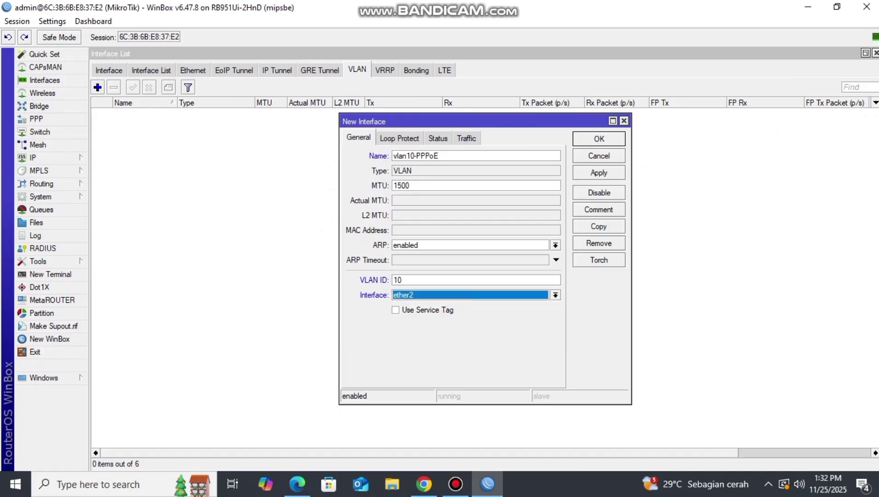
pyautogui.click(599, 138)
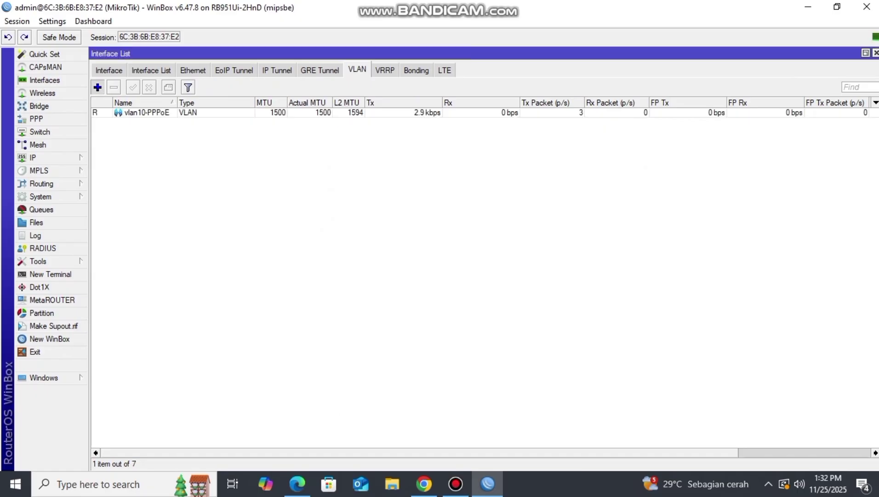
# - Create VLAN interface vlan20-HOTSPOT with VLAN ID 20 on ether2
pyautogui.click(97, 87)
pyautogui.click(414, 156)
pyautogui.press('BackSpace')
pyautogui.write('2')
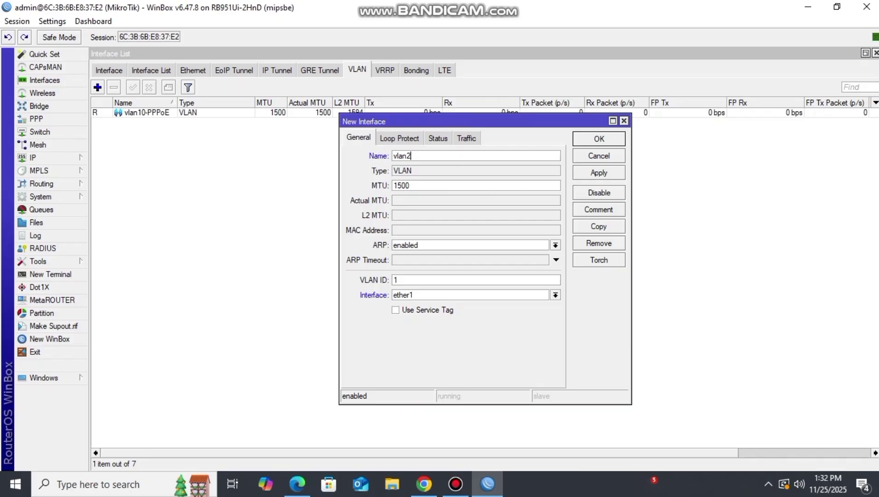
pyautogui.write('0-HOTSPOT')
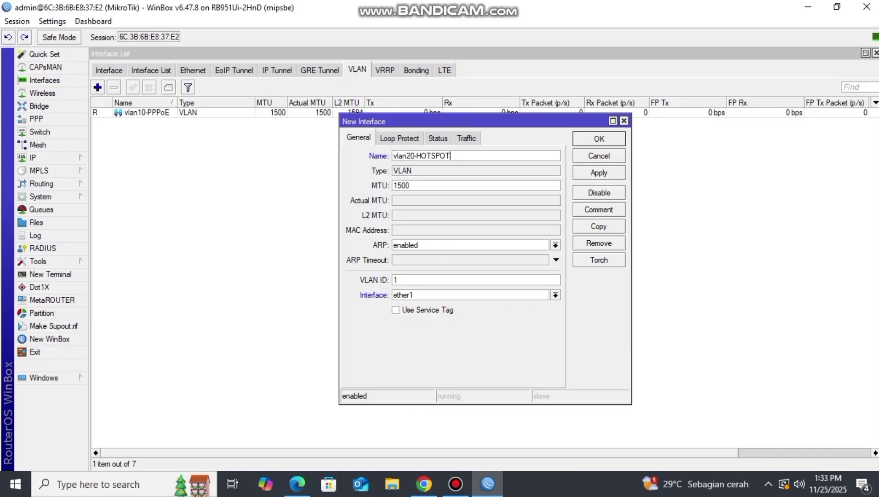
pyautogui.doubleClick(396, 280)
pyautogui.write('20')
pyautogui.click(556, 295)
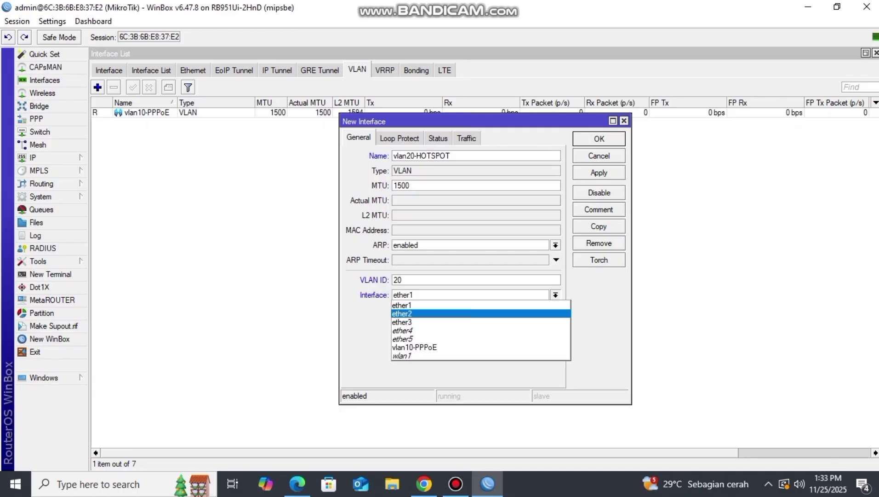
pyautogui.click(506, 314)
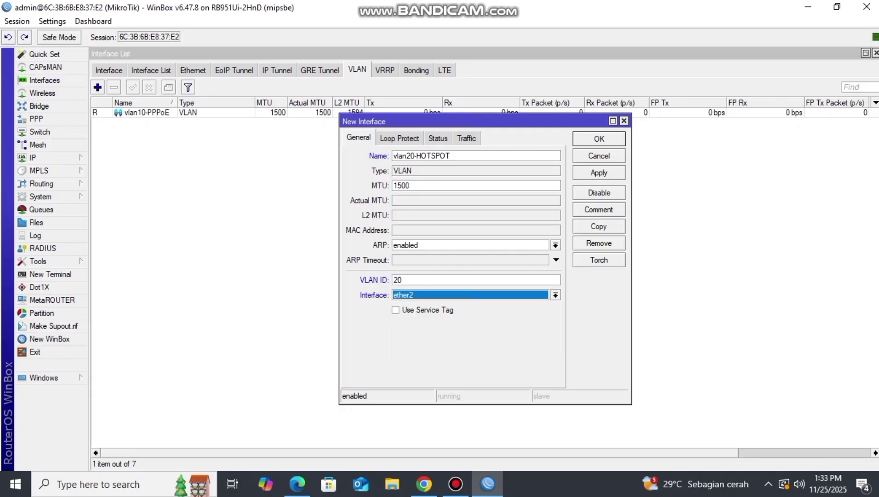
pyautogui.press('Return')
pyautogui.click(109, 70)
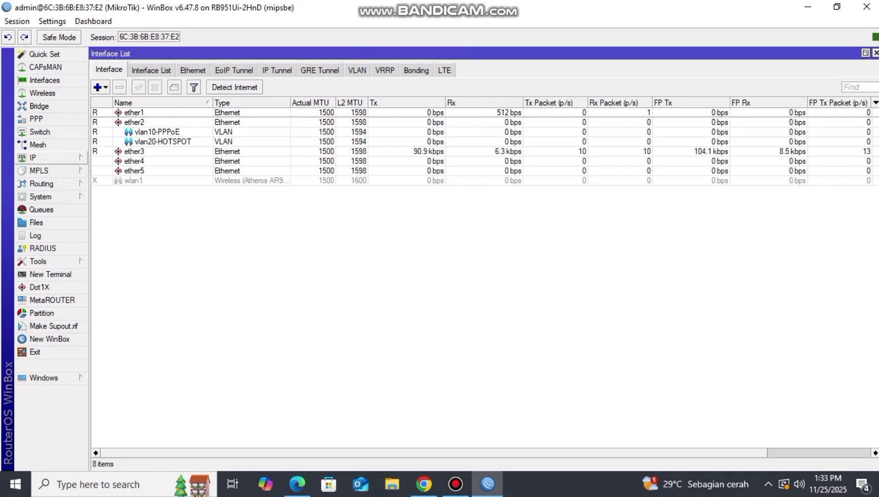
pyautogui.click(46, 157)
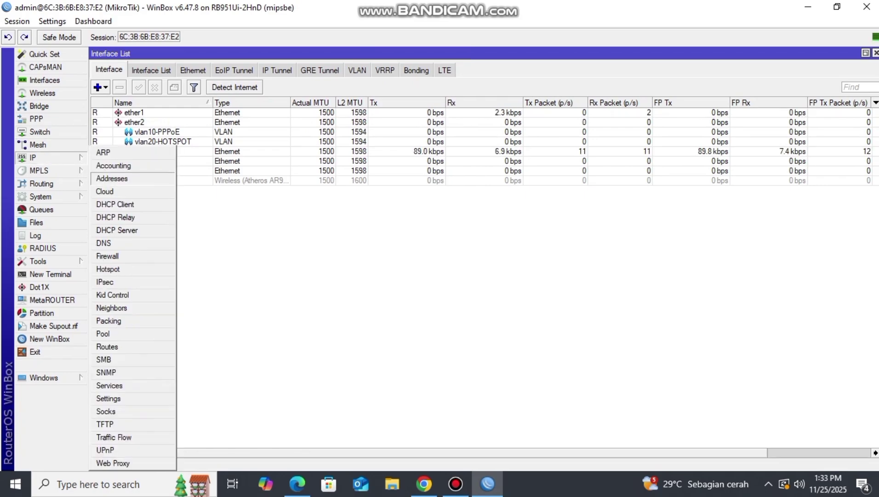
# - Assign 192.168.10.1/24 to vlan10-PPPoE
pyautogui.click(111, 178)
pyautogui.click(96, 69)
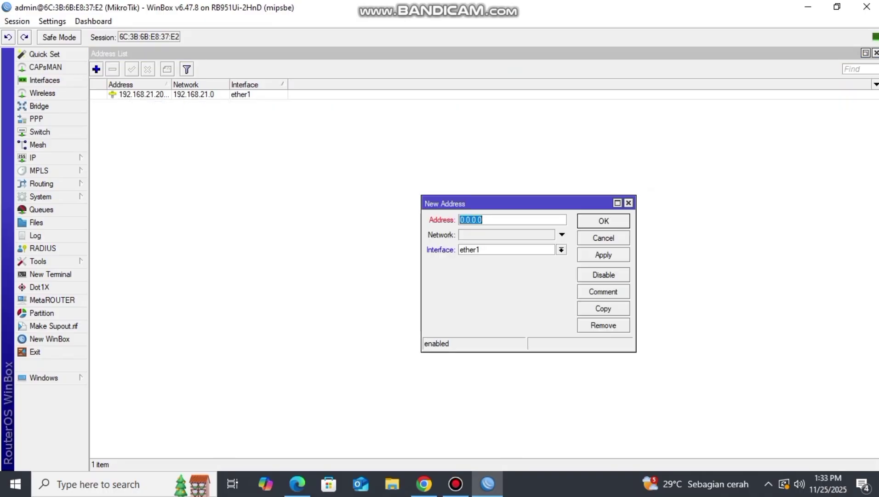
pyautogui.write('192.168.10')
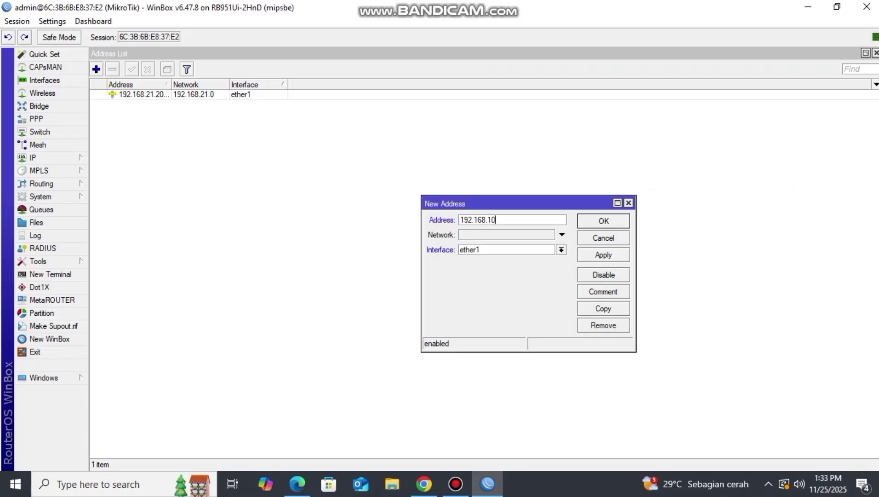
pyautogui.write('.1/24')
pyautogui.click(562, 250)
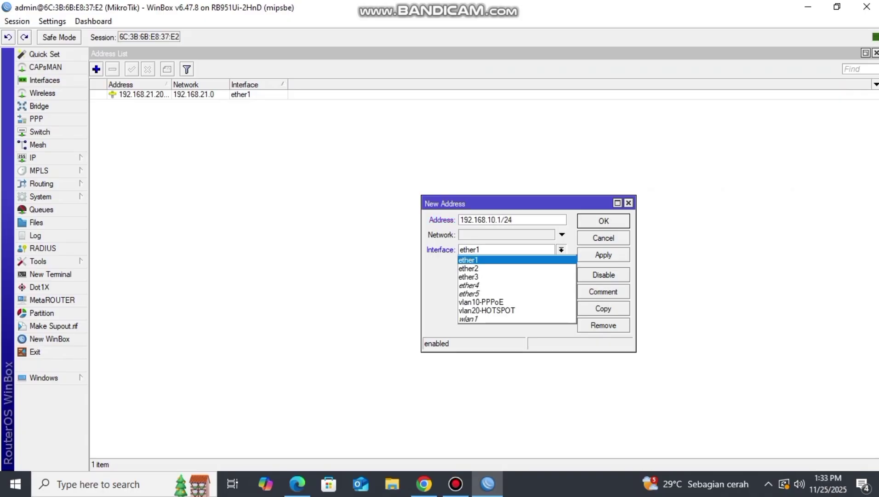
pyautogui.click(481, 302)
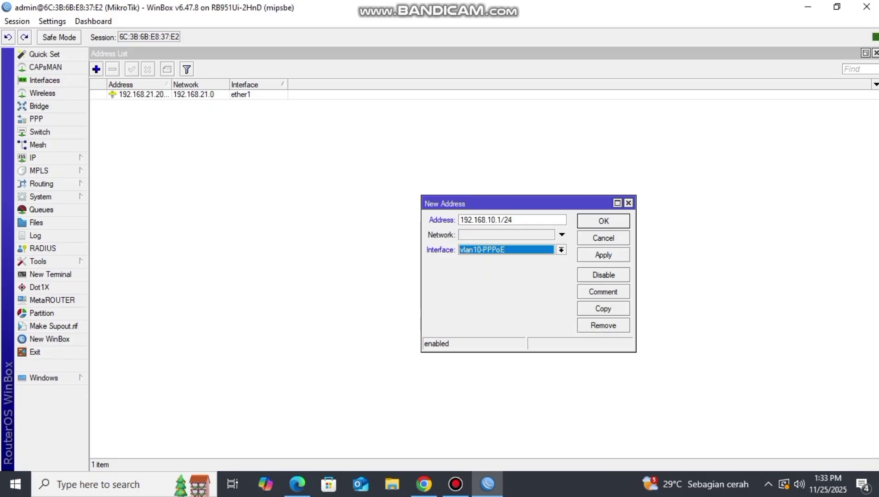
pyautogui.click(603, 221)
# - Assign 192.168.20.1/24 to vlan20-HOTSPOT
pyautogui.click(96, 69)
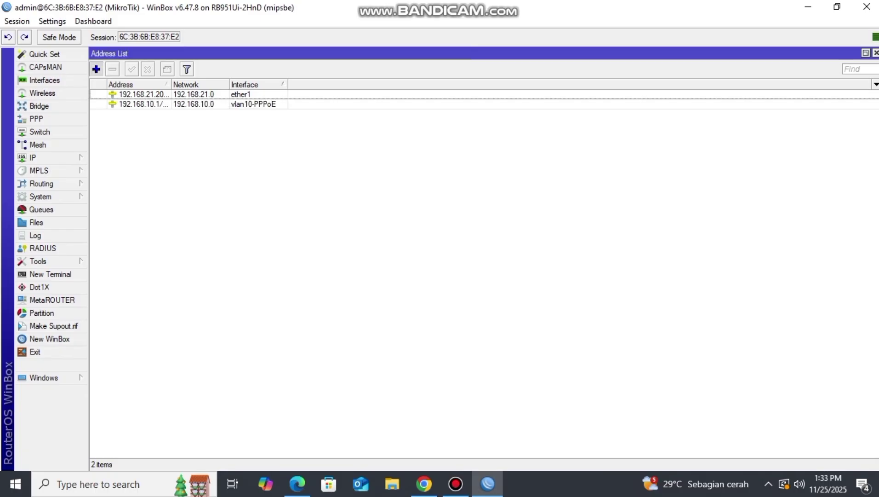
pyautogui.write('19')
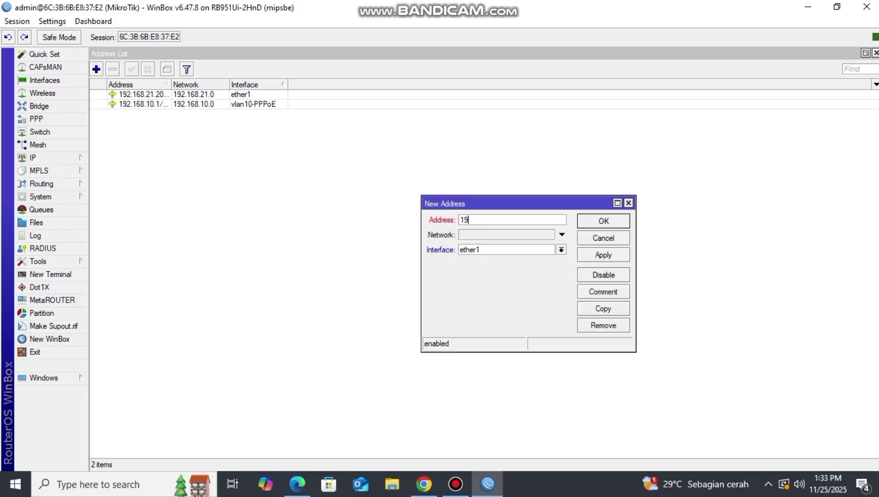
pyautogui.write('2.168.20.1/24')
pyautogui.click(562, 250)
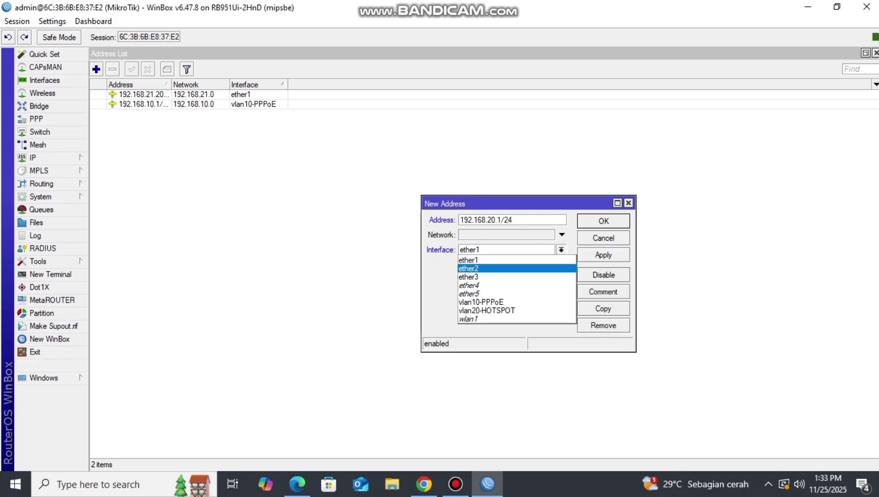
pyautogui.click(488, 311)
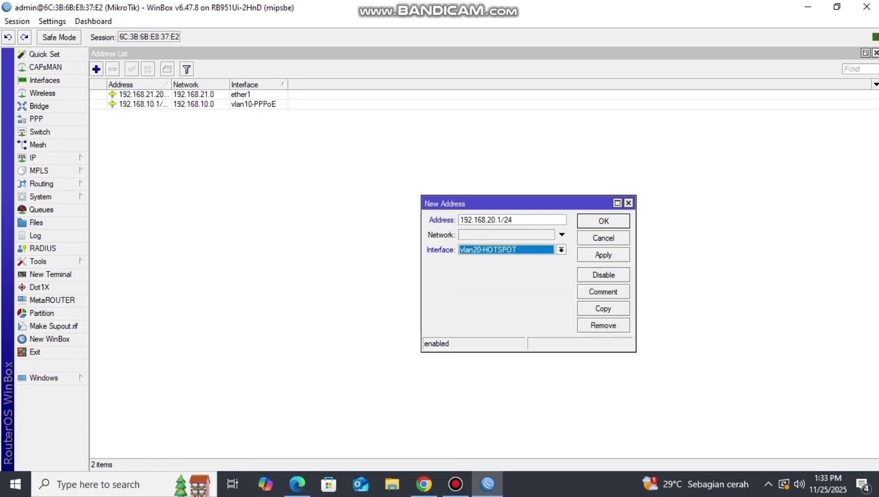
pyautogui.press('Return')
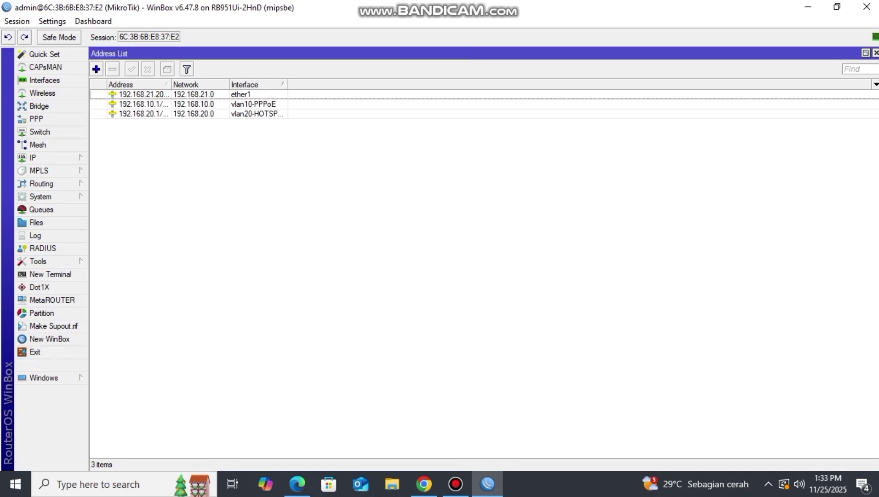
pyautogui.click(33, 157)
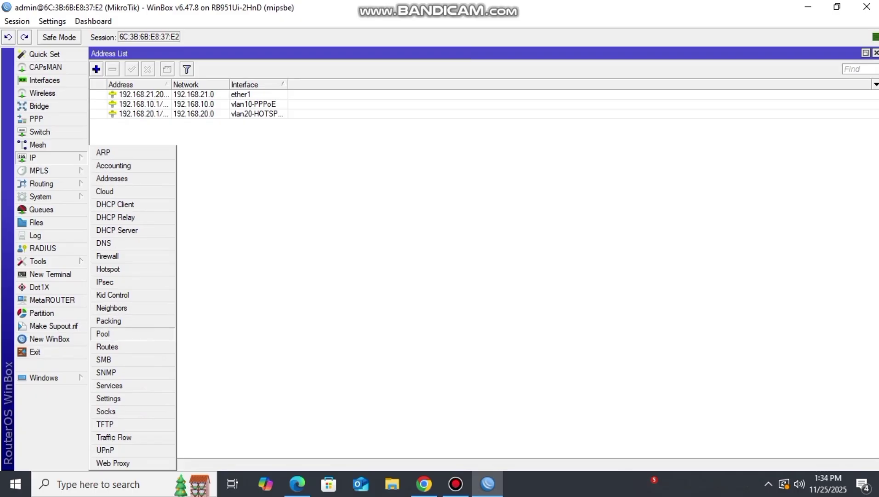
# - Add IP pool pool-PPPoE with the range 192.168.10.2-192.168.10.254
pyautogui.click(108, 333)
pyautogui.click(208, 136)
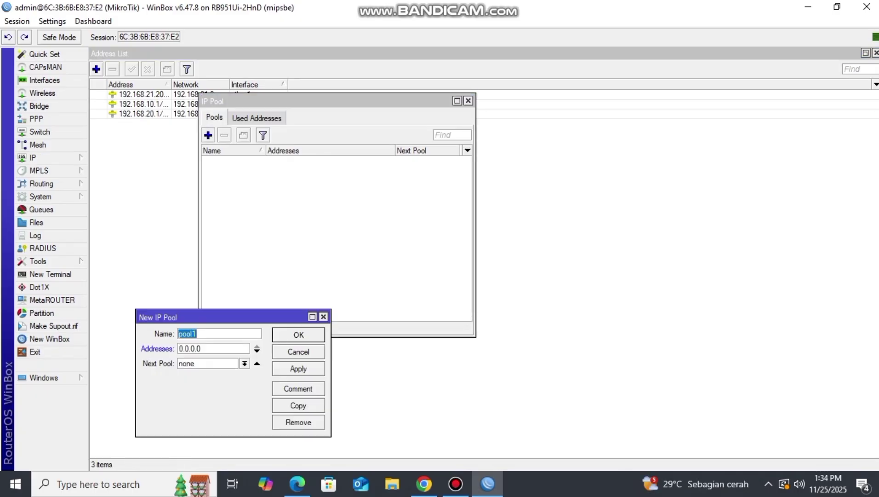
pyautogui.press('End')
pyautogui.press('BackSpace')
pyautogui.write('-PPPoE')
pyautogui.click(201, 348)
pyautogui.hotkey('ctrl', 'a')
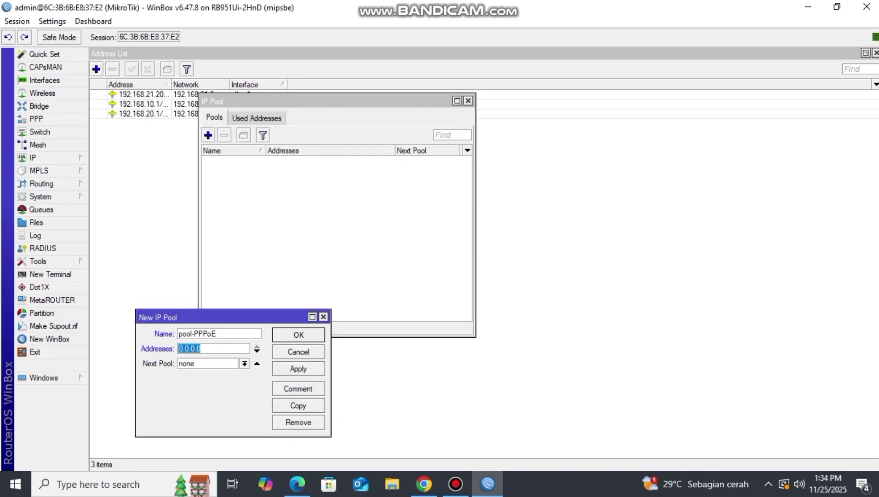
pyautogui.write('192.168.20.')
pyautogui.press('BackSpace')
pyautogui.press('BackSpace')
pyautogui.press('BackSpace')
pyautogui.write('10.2-192.168.10.')
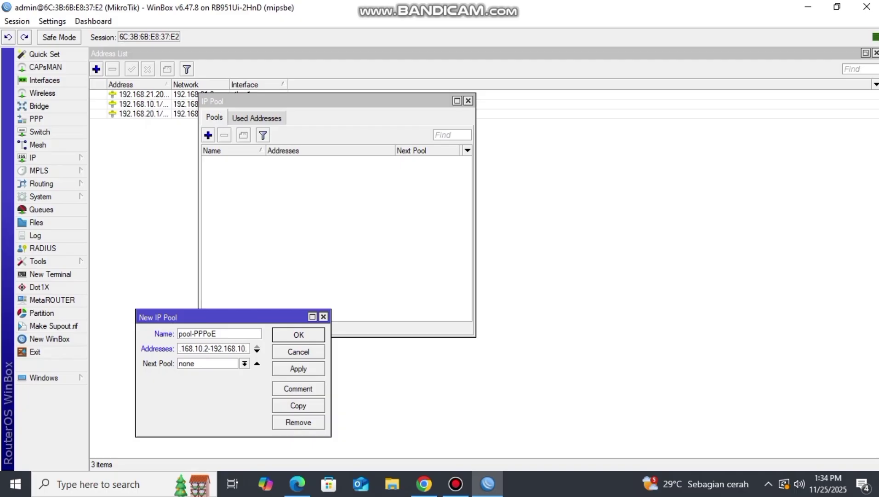
pyautogui.write('254')
pyautogui.press('Return')
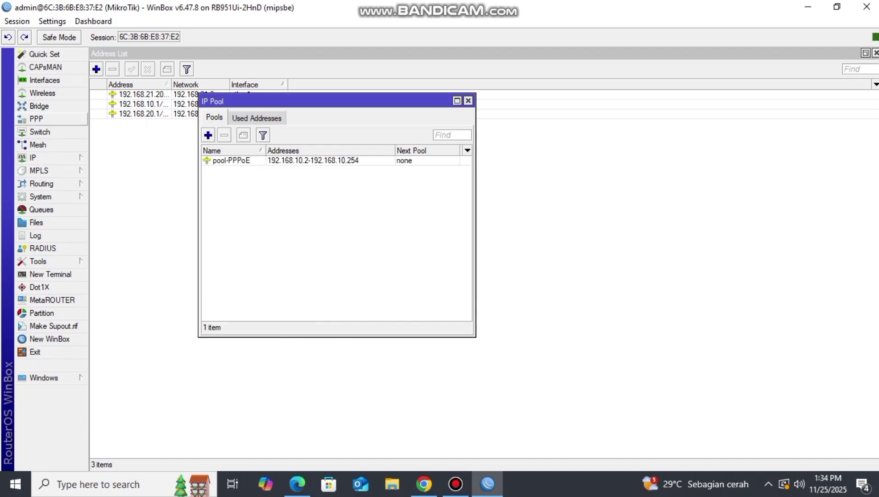
# - Add PPPoE service 7garut on vlan10-PPPoE with One Session Per Host enabled
pyautogui.click(36, 119)
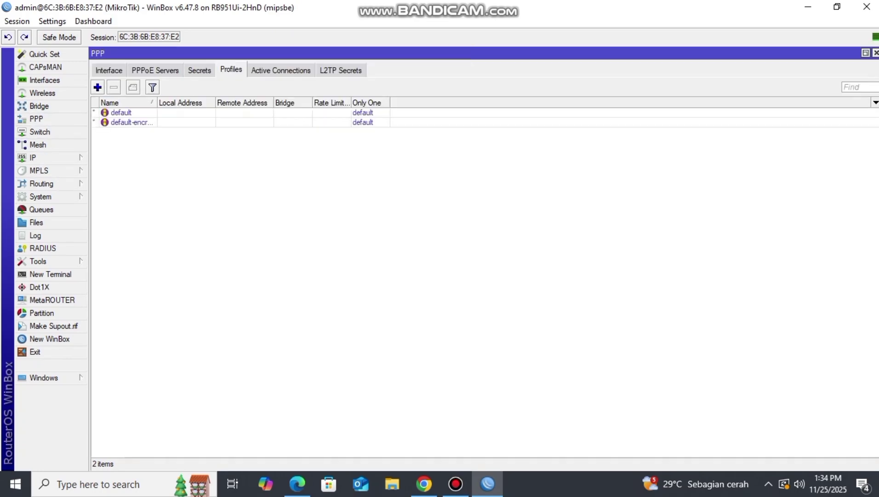
pyautogui.click(155, 70)
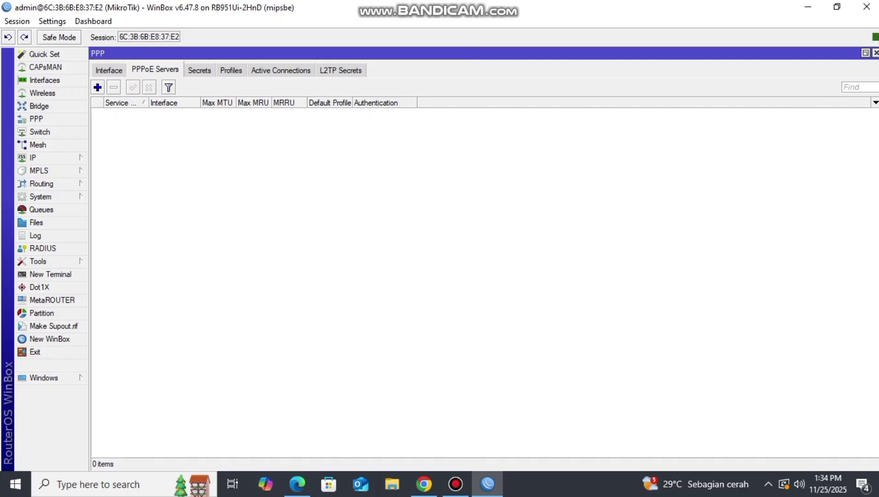
pyautogui.click(97, 88)
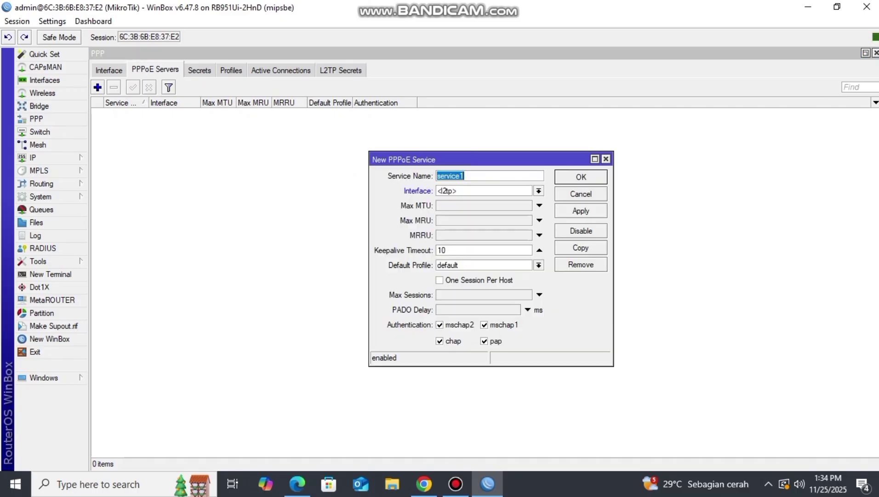
pyautogui.write('7garut')
pyautogui.click(539, 191)
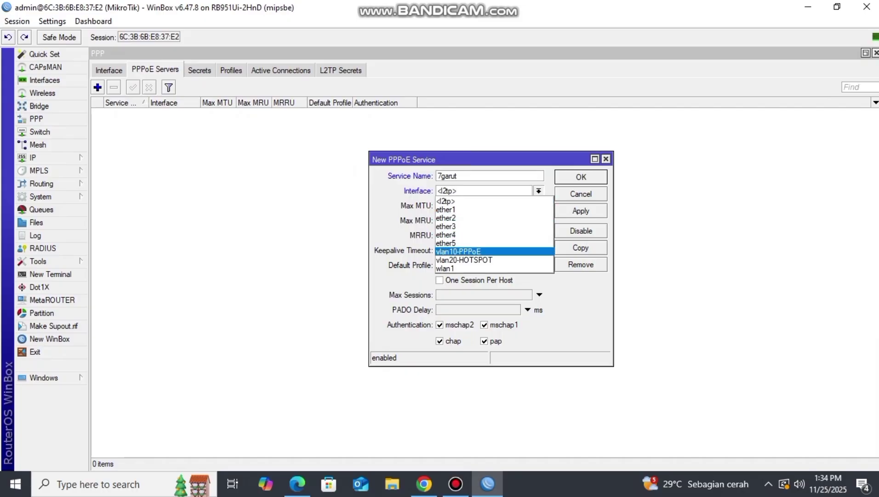
pyautogui.press('Return')
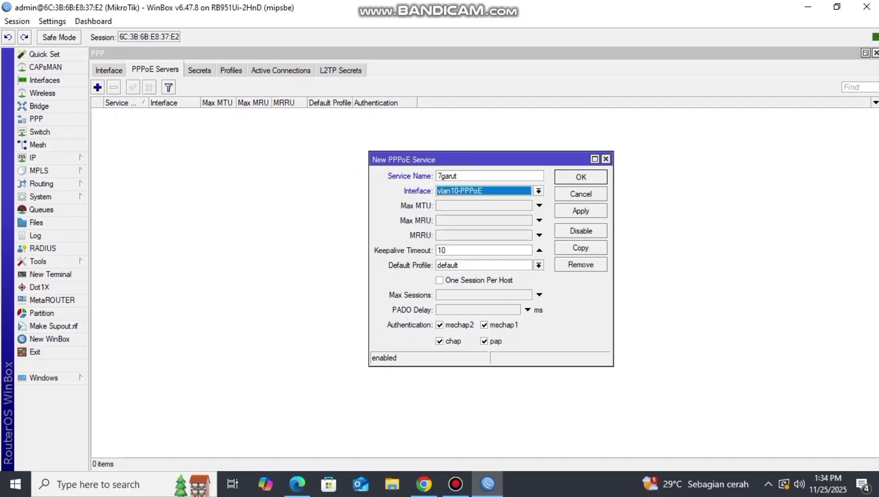
pyautogui.click(440, 280)
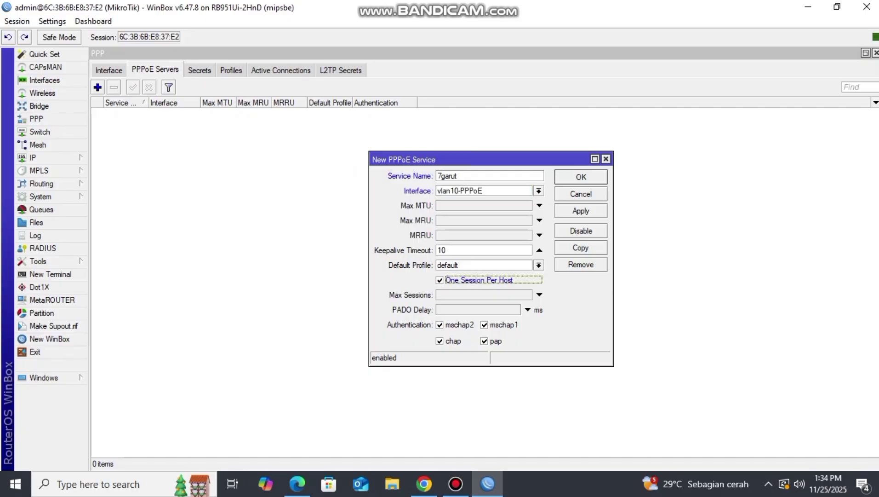
pyautogui.press('Return')
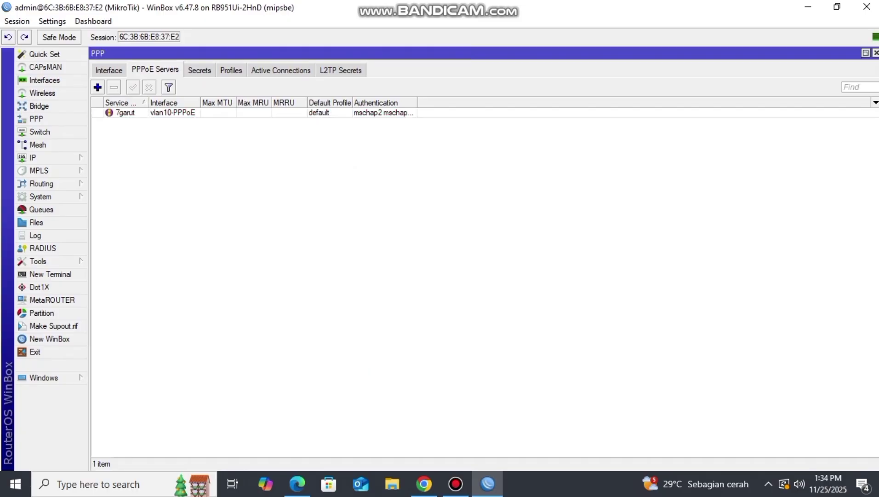
# - Define PPP profile 7garut: local 192.168.10.1, remote pool-PPPoE, DNS server 8.8.8.8
pyautogui.click(231, 71)
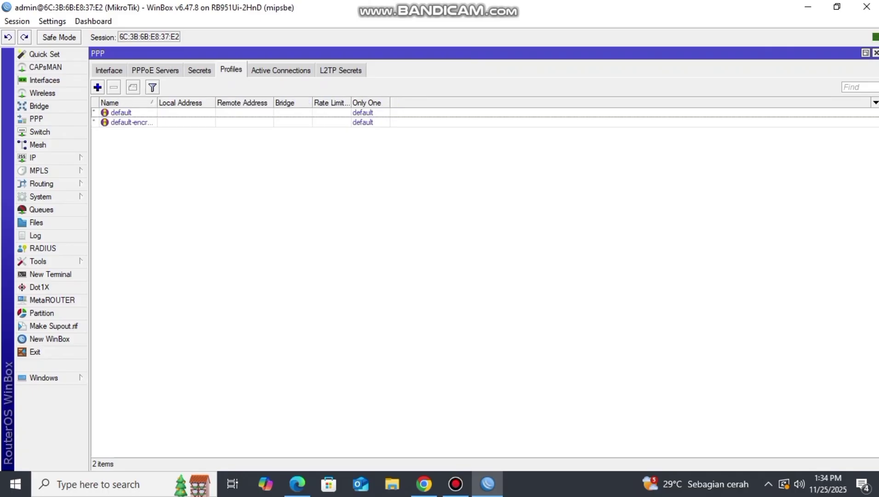
pyautogui.click(98, 87)
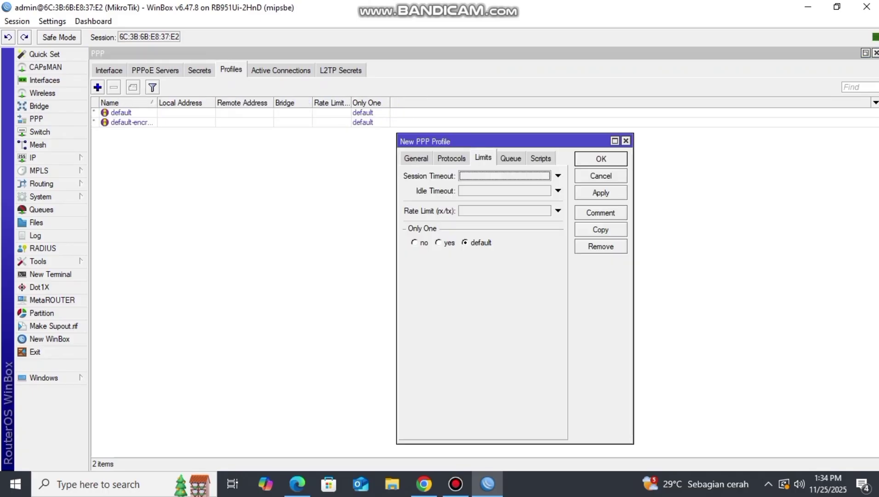
pyautogui.click(417, 158)
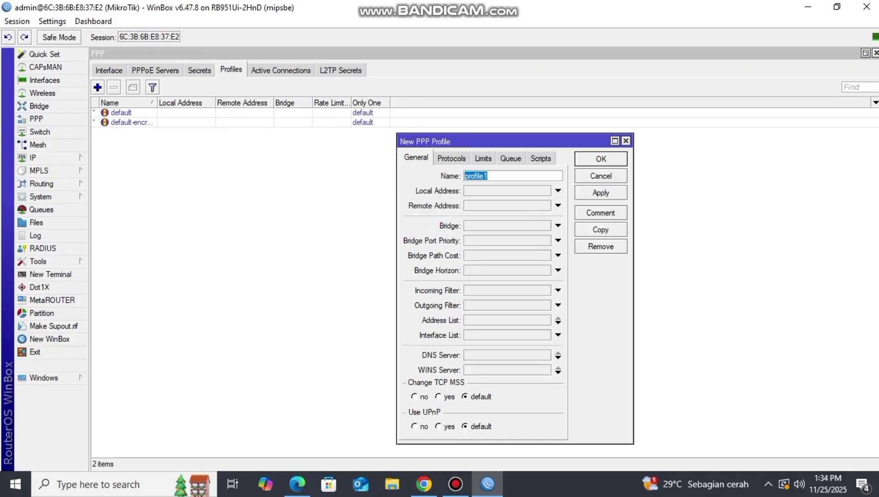
pyautogui.write('7garut')
pyautogui.press('Tab')
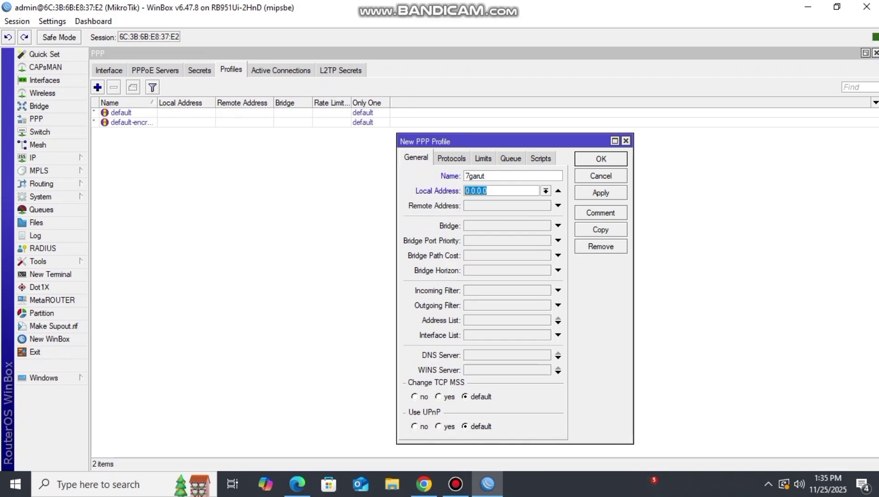
pyautogui.write('192.168.10.1')
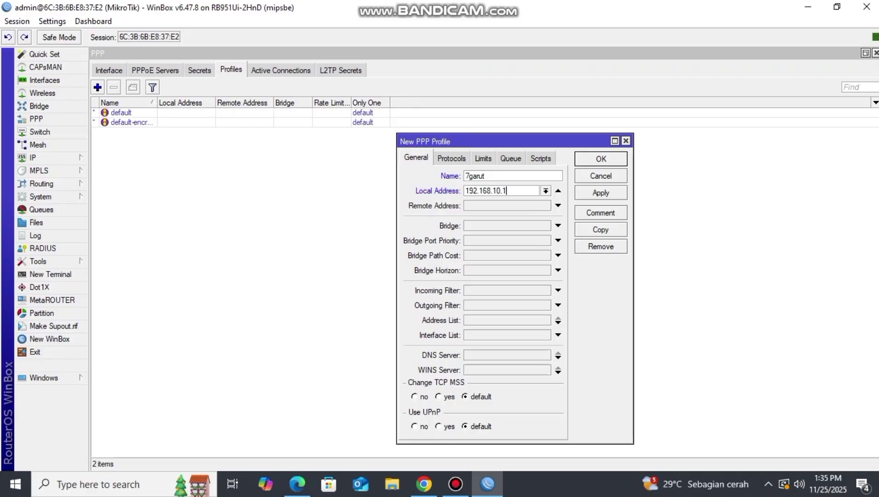
pyautogui.press('Tab')
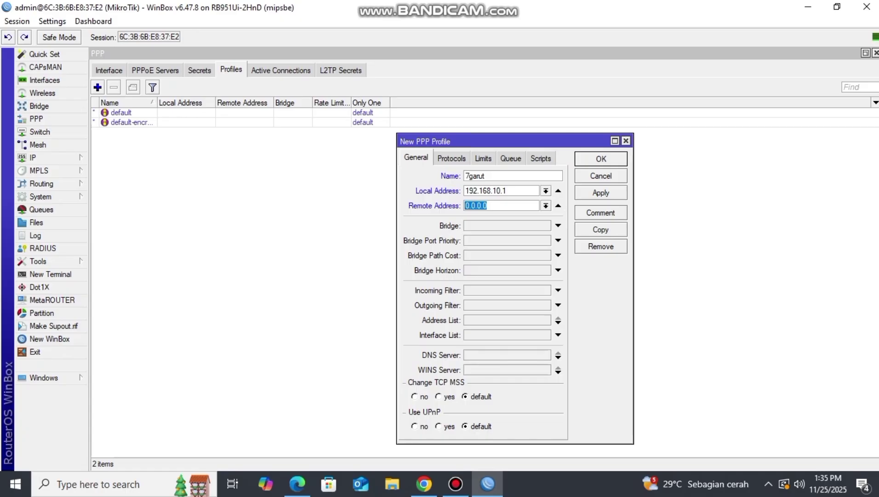
pyautogui.click(546, 206)
pyautogui.click(506, 216)
pyautogui.click(558, 357)
pyautogui.write('8.8.8.8')
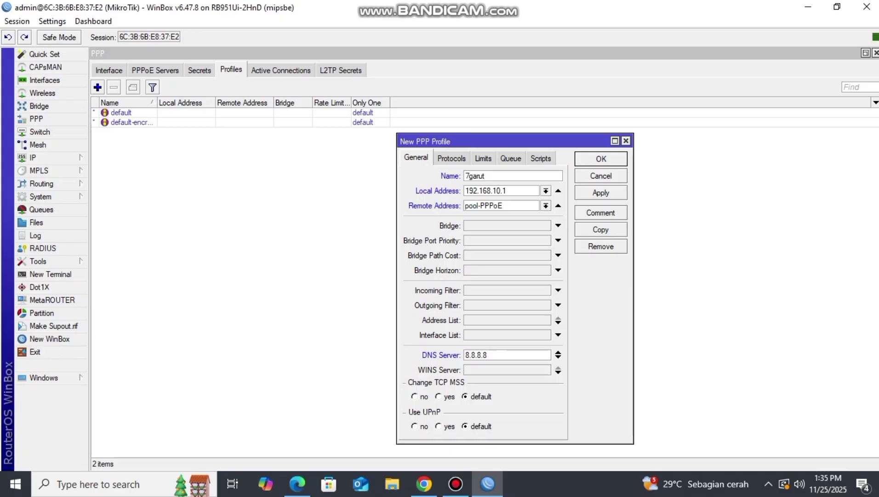
# - Set the 7garut profile's rate limit to 10M/10M and save it
pyautogui.click(483, 158)
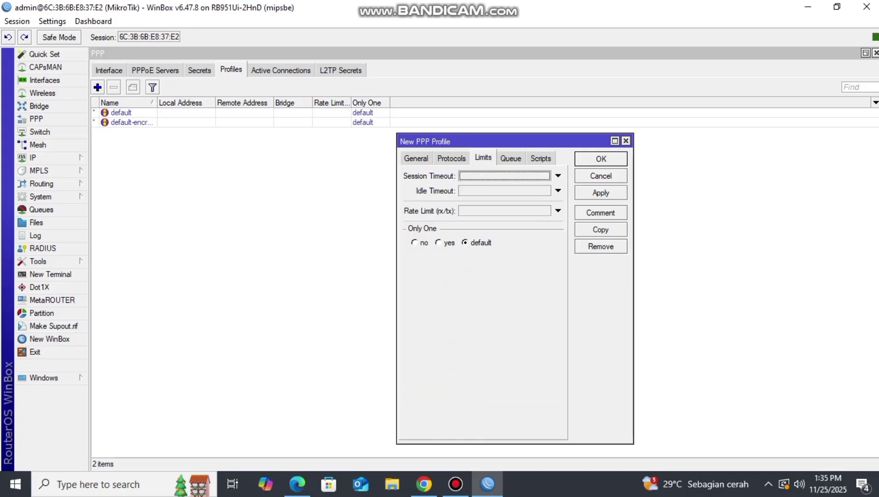
pyautogui.click(558, 211)
pyautogui.write('1')
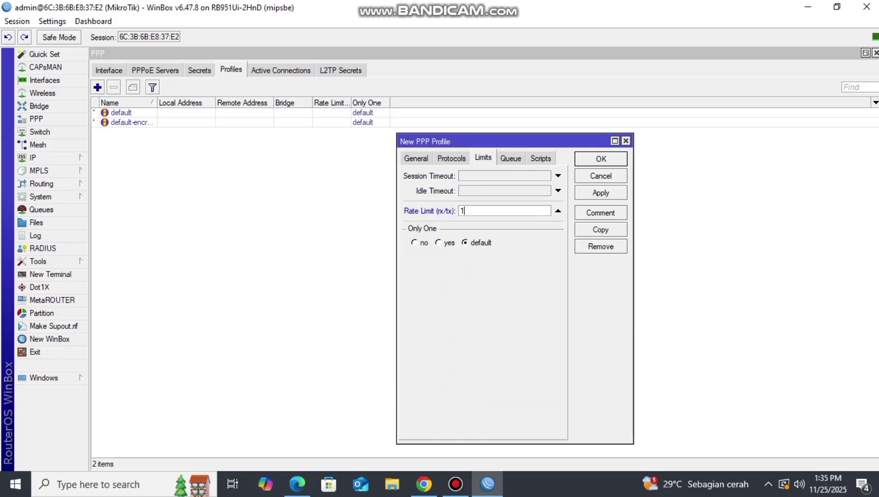
pyautogui.write('0M/10M')
pyautogui.press('Return')
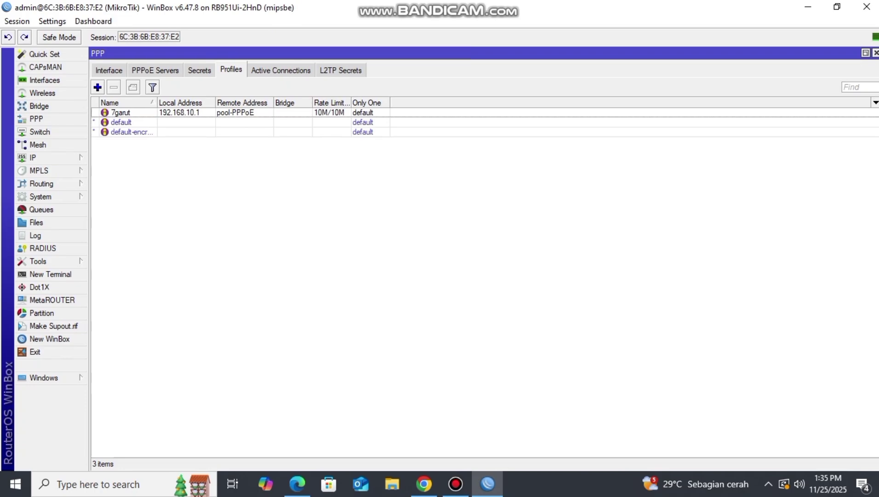
# - Add PPP secret 7garut with a password, service pppoe and profile 7garut
pyautogui.click(200, 70)
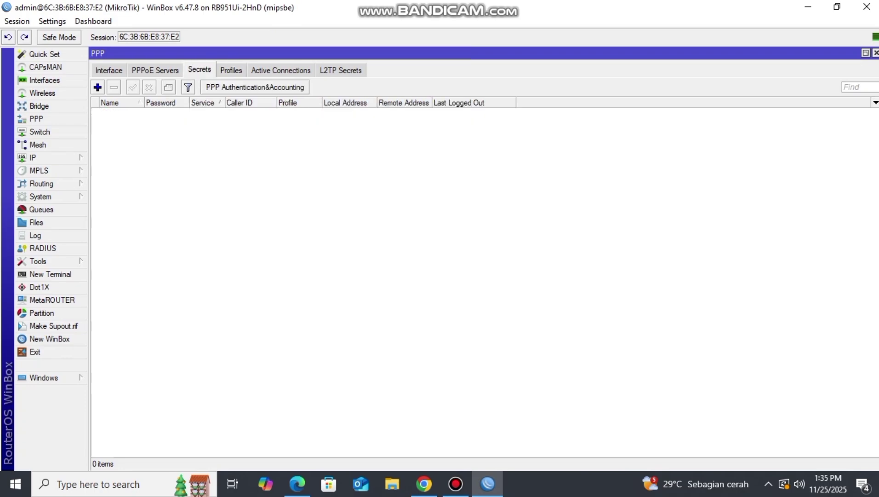
pyautogui.click(98, 87)
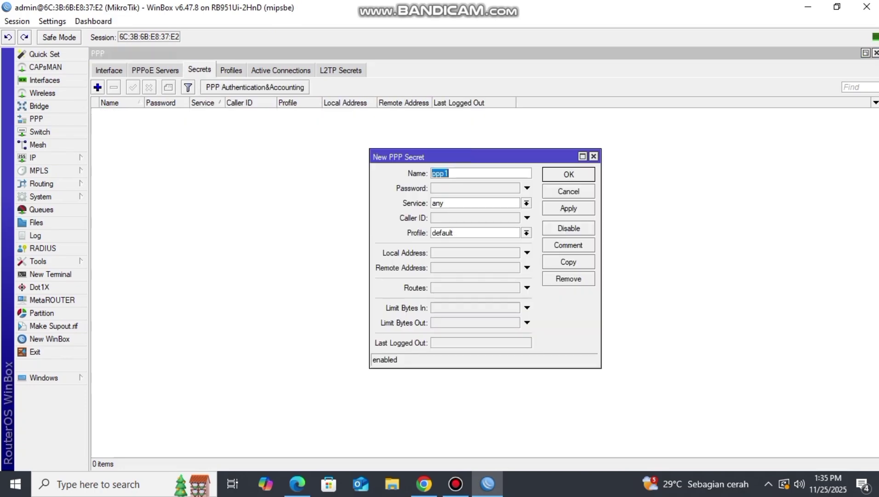
pyautogui.write('7garut')
pyautogui.press('Tab')
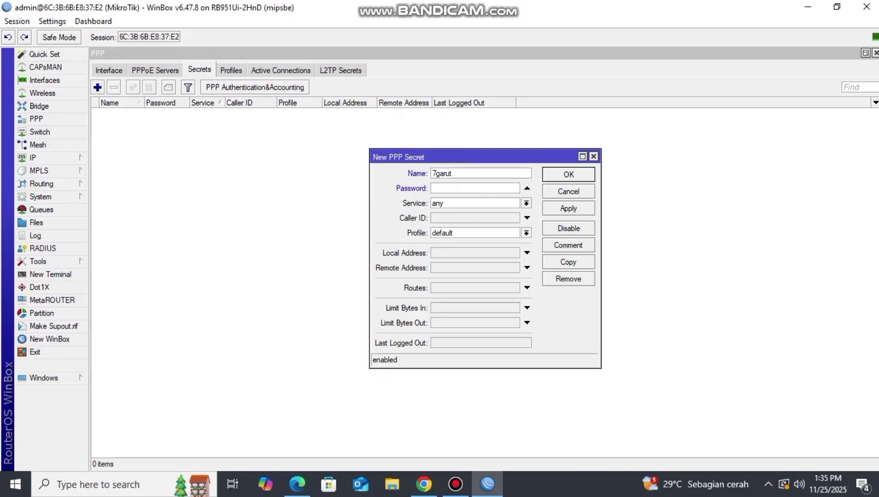
pyautogui.write('********')
pyautogui.click(443, 203)
pyautogui.press('Down')
pyautogui.press('Down')
pyautogui.press('Down')
pyautogui.press('Down')
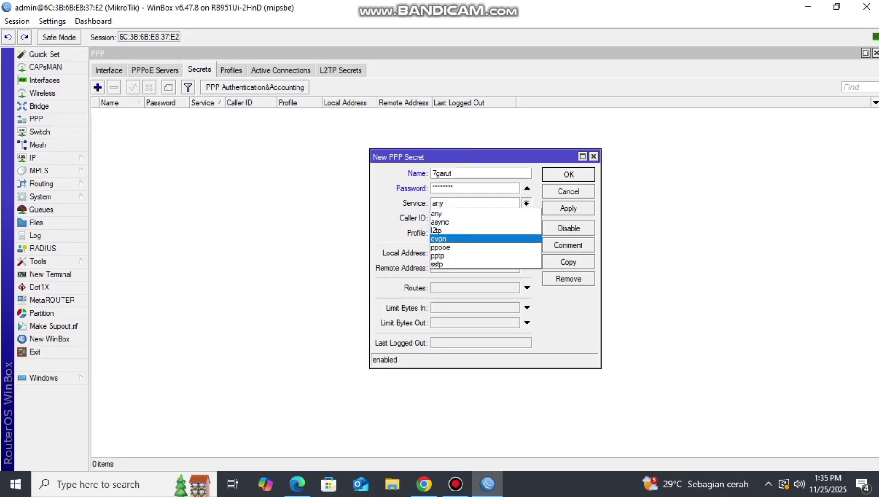
pyautogui.press('Return')
pyautogui.click(527, 233)
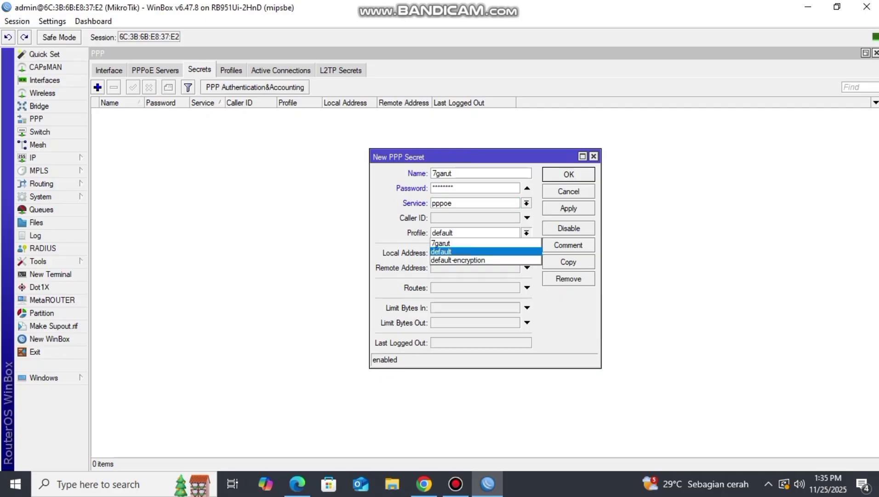
pyautogui.press('Return')
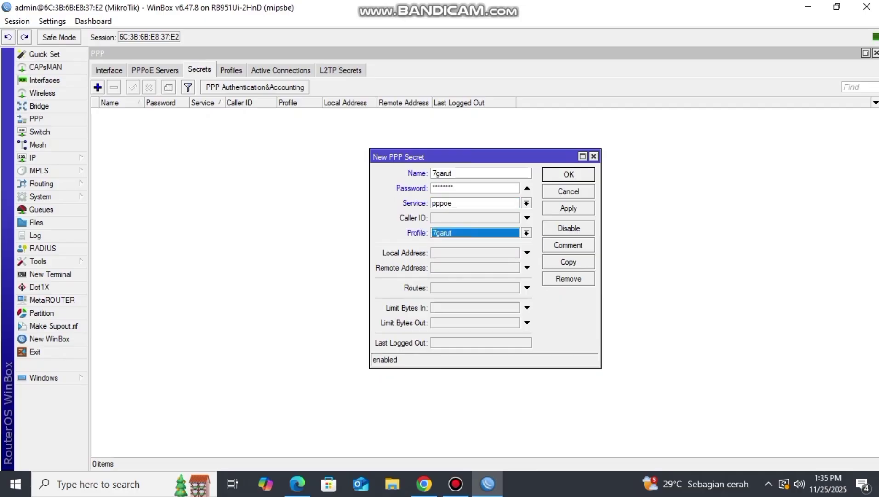
pyautogui.press('Return')
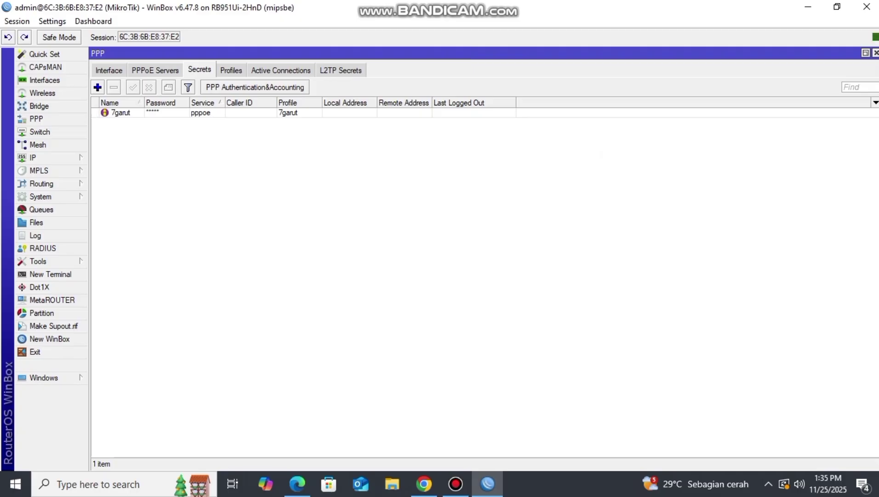
pyautogui.click(32, 157)
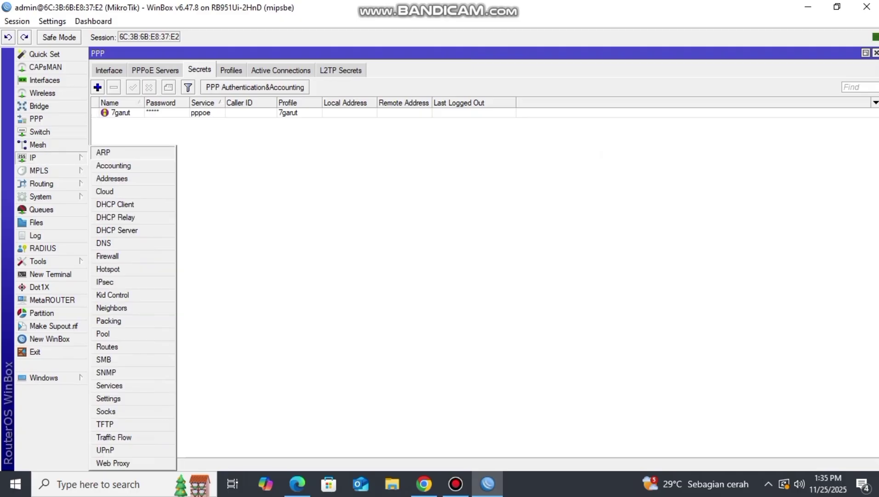
# - Run DHCP Setup on vlan20-HOTSPOT, accepting 192.168.20.0/24, dhcp_pool1 and a 10-minute lease
pyautogui.click(117, 230)
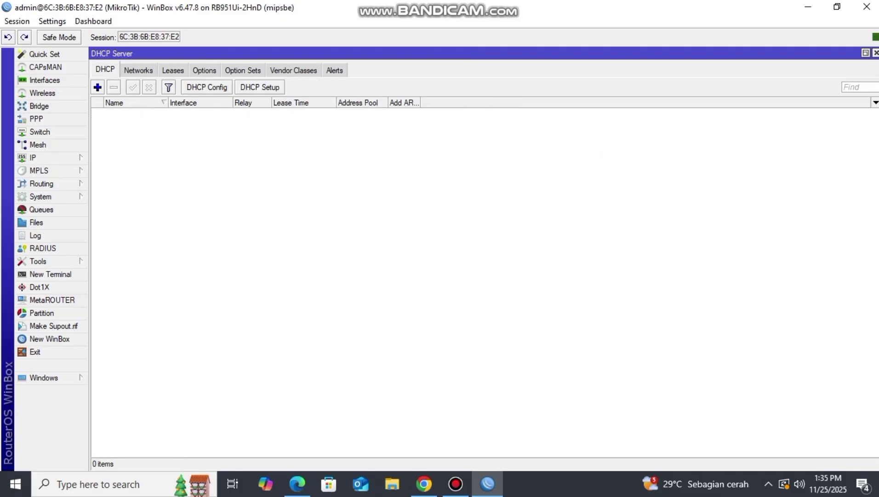
pyautogui.click(260, 88)
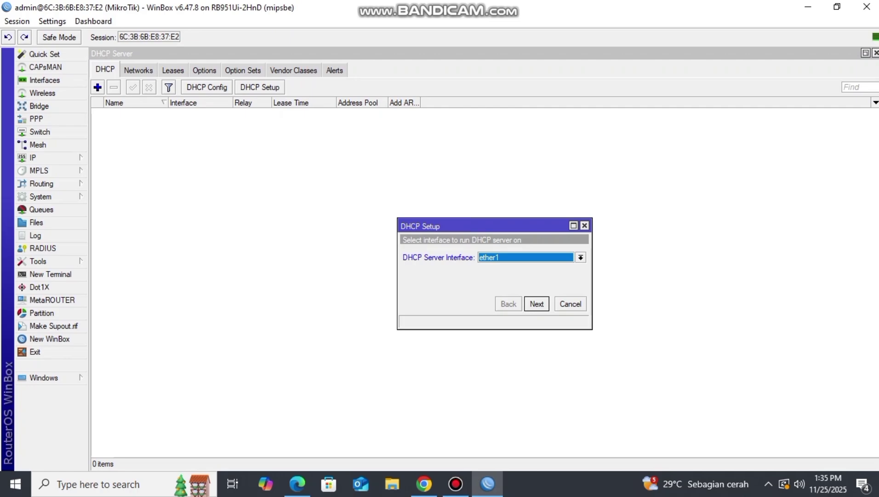
pyautogui.click(581, 258)
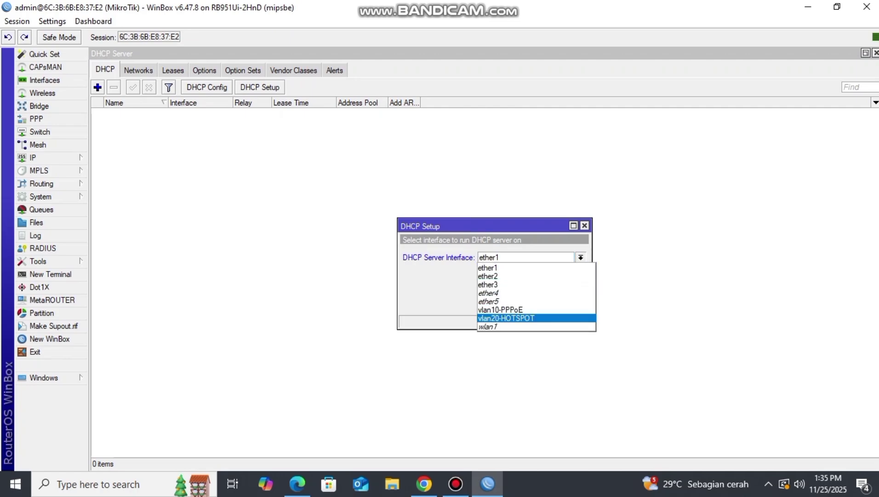
pyautogui.click(529, 317)
pyautogui.press('Return')
pyautogui.press('Return')
pyautogui.press('Return')
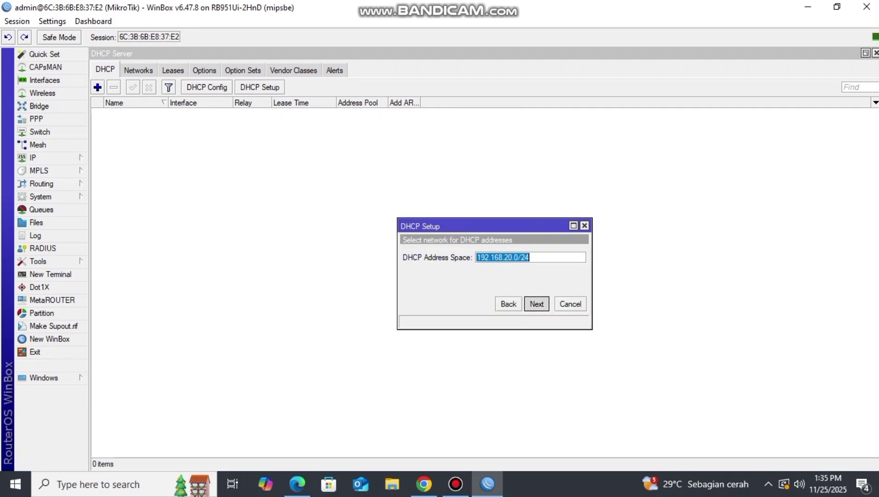
pyautogui.press('Return')
pyautogui.press('Return')
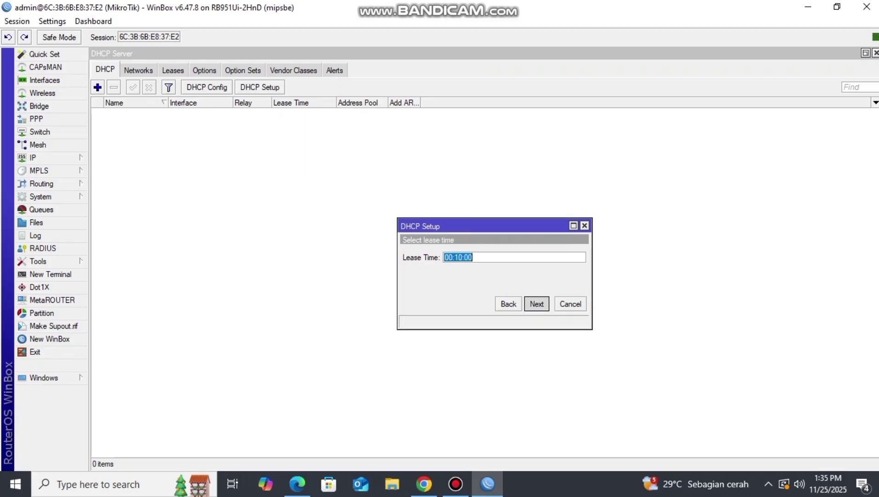
pyautogui.press('Return')
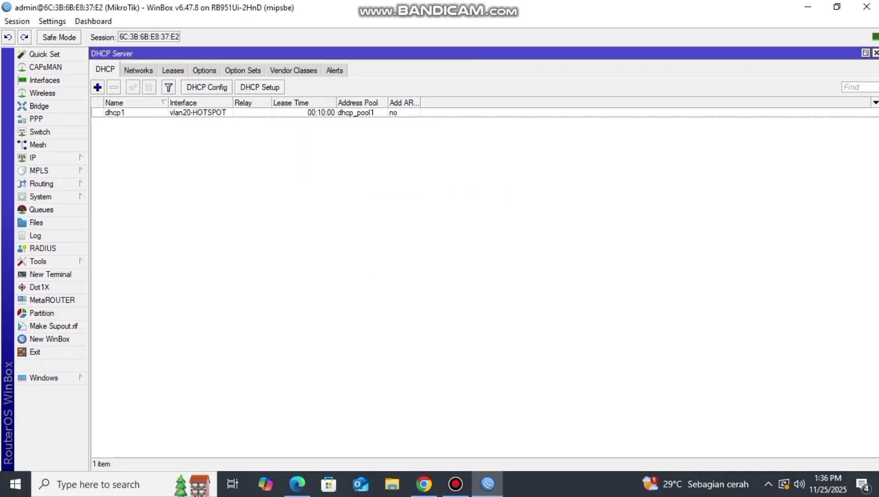
# - Start Hotspot Setup on vlan20-HOTSPOT with 192.168.20.1/24, masquerading, default pool and no certificate
pyautogui.click(46, 158)
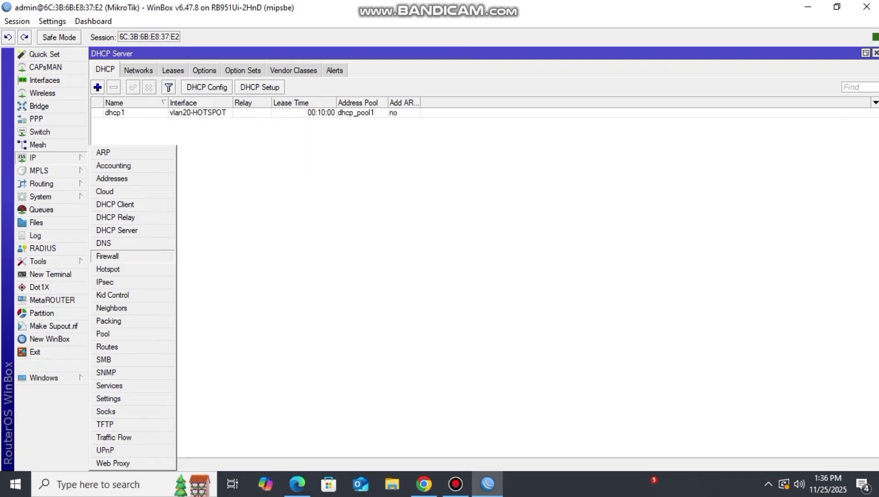
pyautogui.click(108, 268)
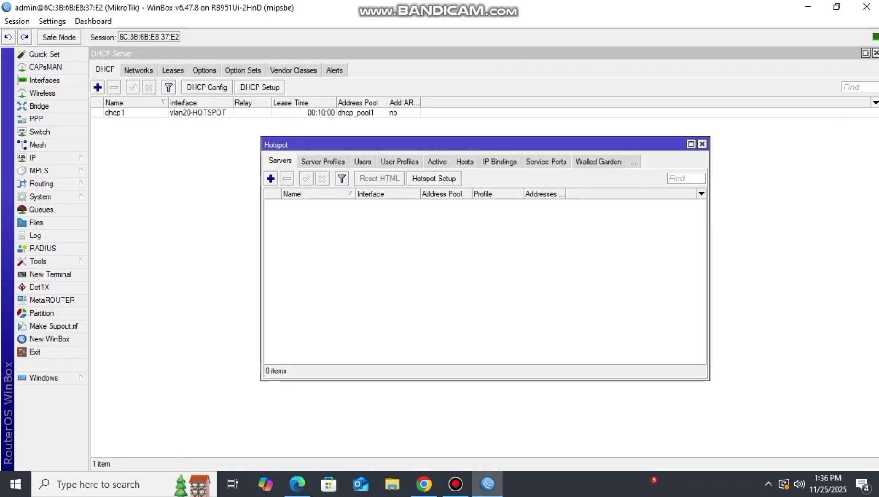
pyautogui.click(434, 178)
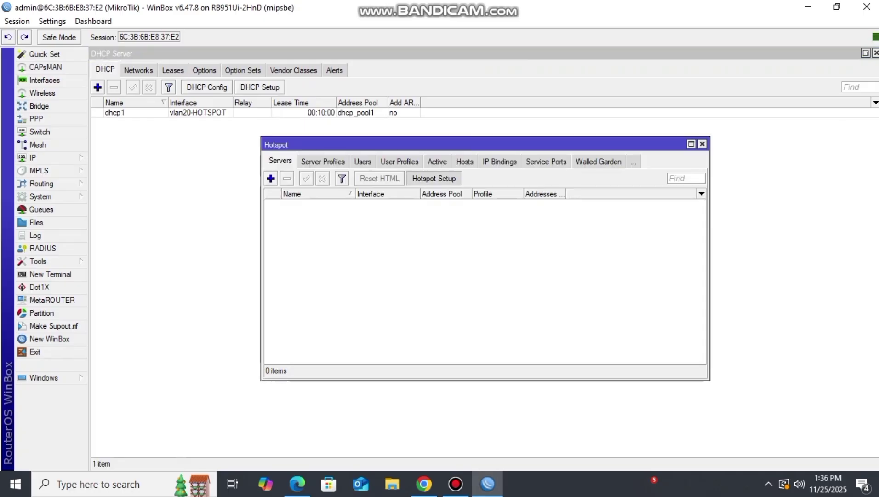
pyautogui.click(567, 249)
pyautogui.click(486, 311)
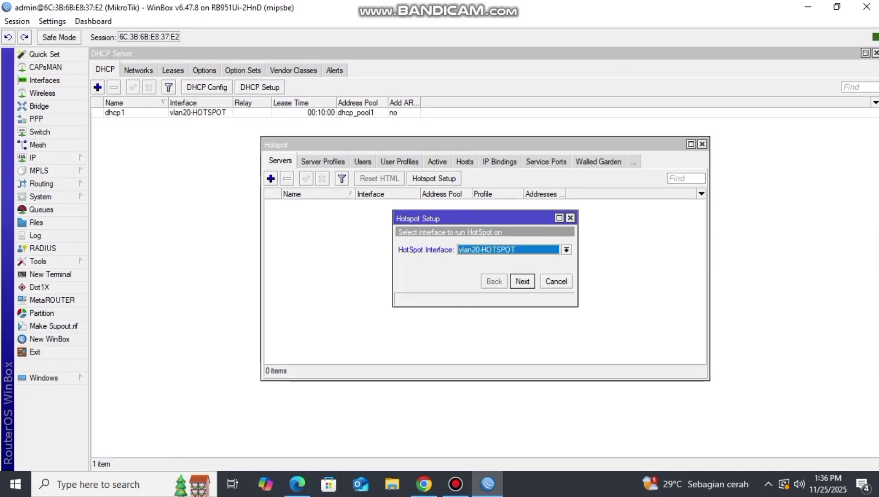
pyautogui.click(523, 281)
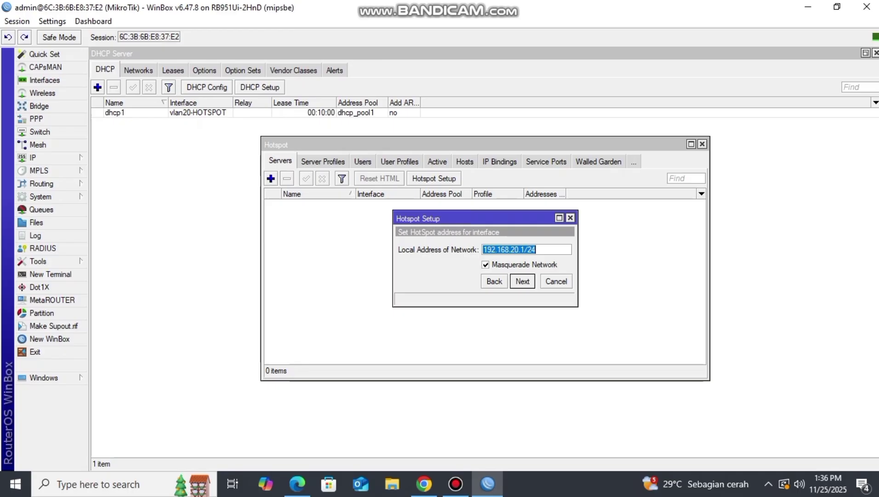
pyautogui.click(522, 281)
pyautogui.click(523, 281)
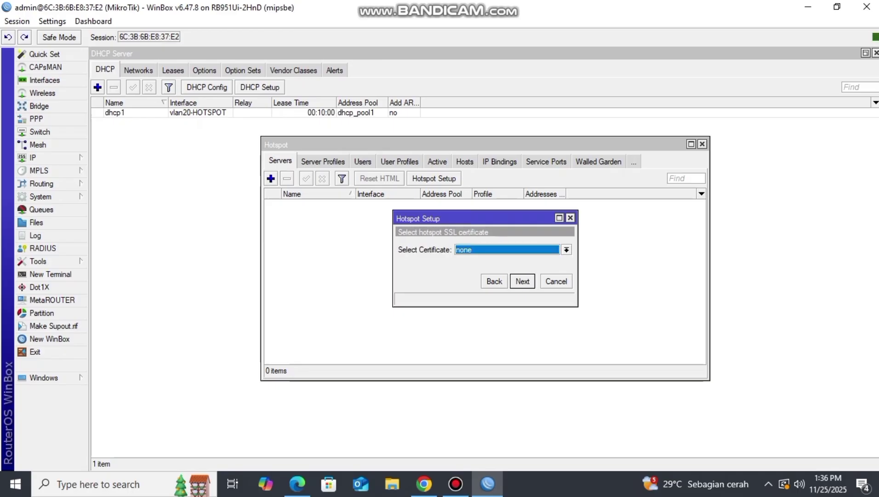
pyautogui.click(523, 281)
# - Finish the hotspot with no SMTP, DNS 8.8.8.8, and local user admin with a password
pyautogui.press('Return')
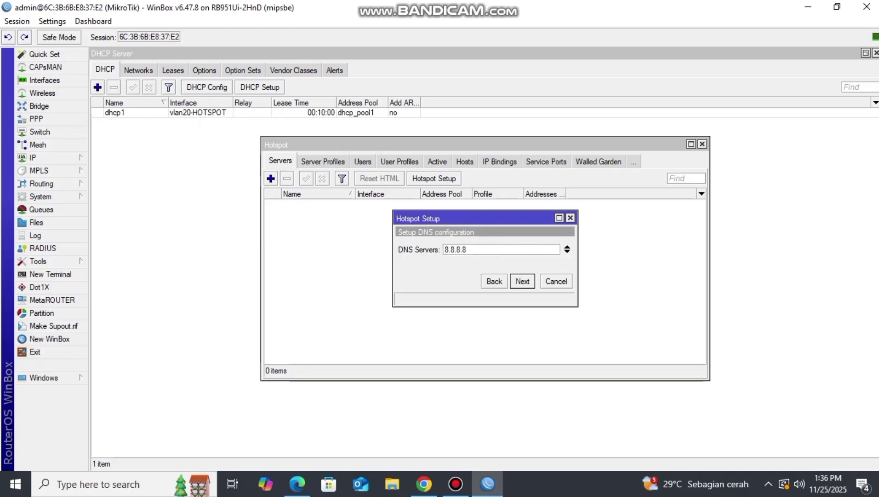
pyautogui.press('Return')
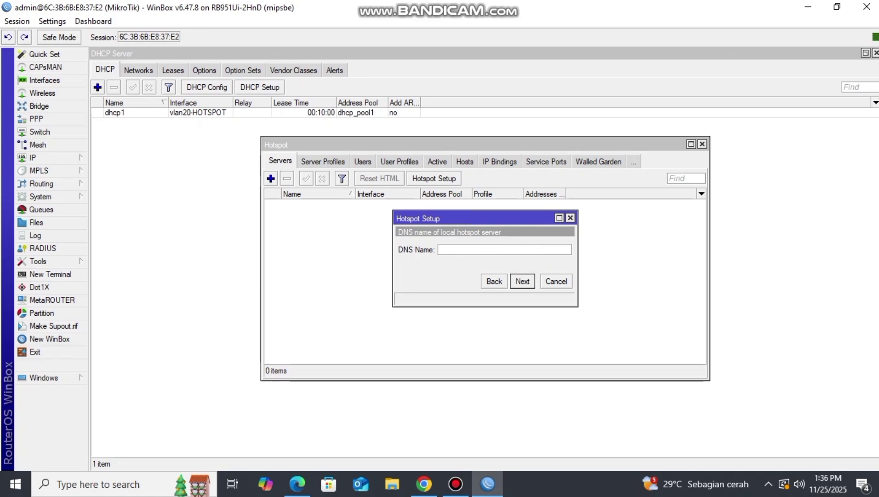
pyautogui.press('Return')
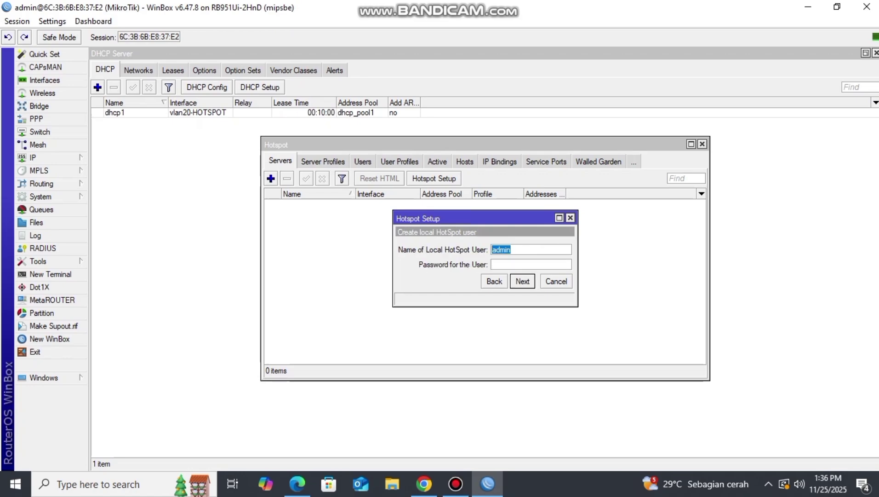
pyautogui.press('Right')
pyautogui.click(511, 264)
pyautogui.write('12345678')
pyautogui.press('Return')
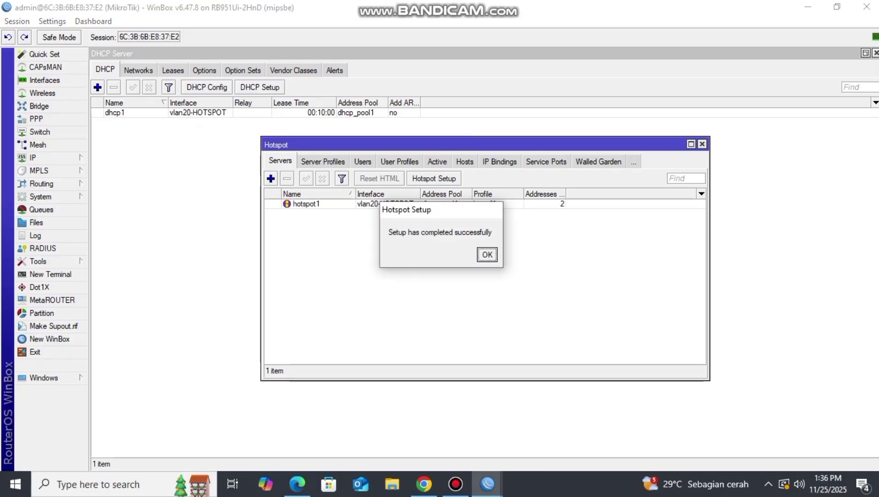
pyautogui.press('Return')
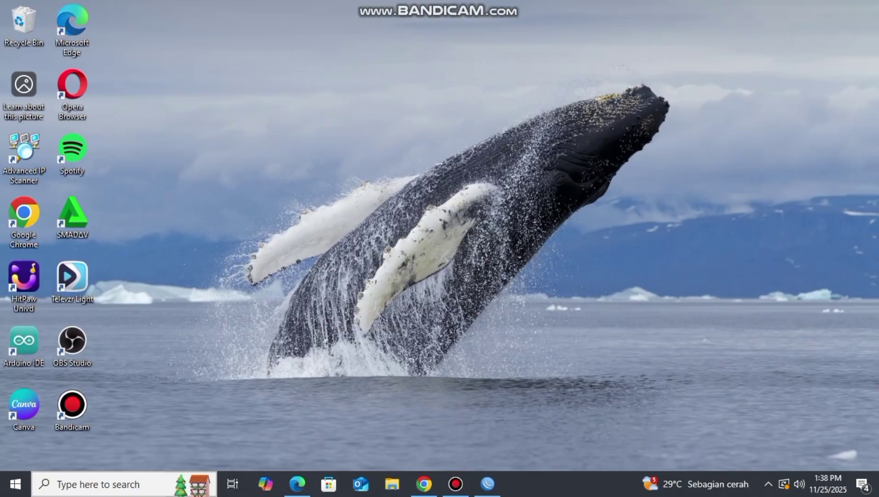
pyautogui.press('super+s')
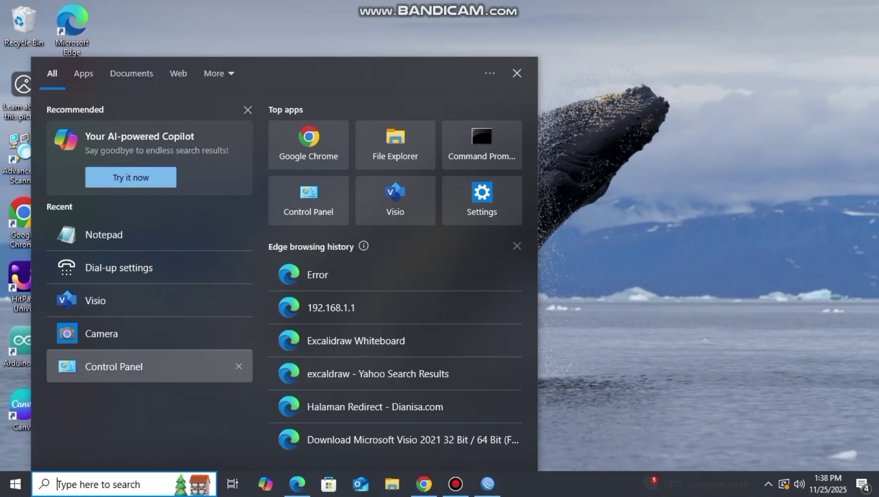
# - Open the Ethernet adapter's properties via Control Panel's Network and Sharing Center
pyautogui.press('Escape')
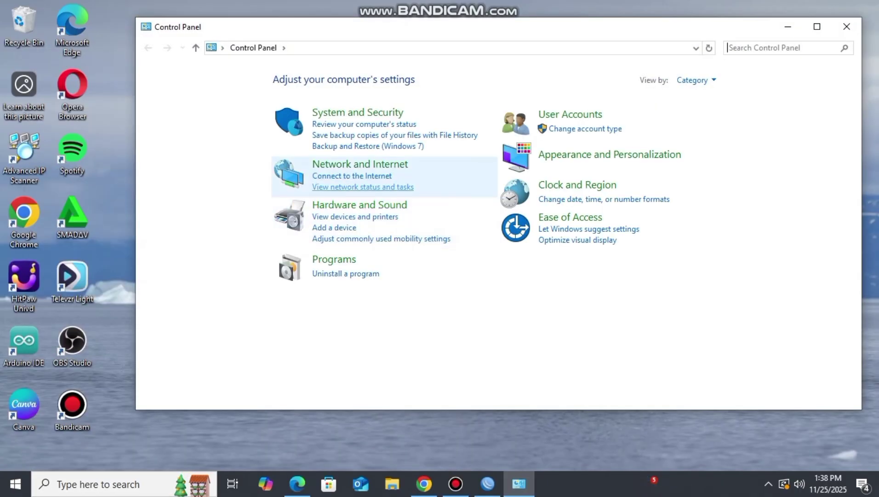
pyautogui.click(363, 187)
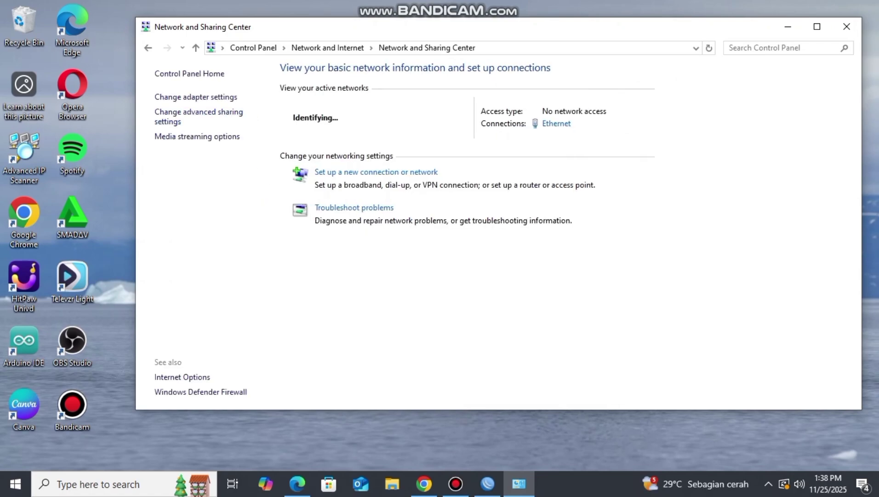
pyautogui.click(196, 97)
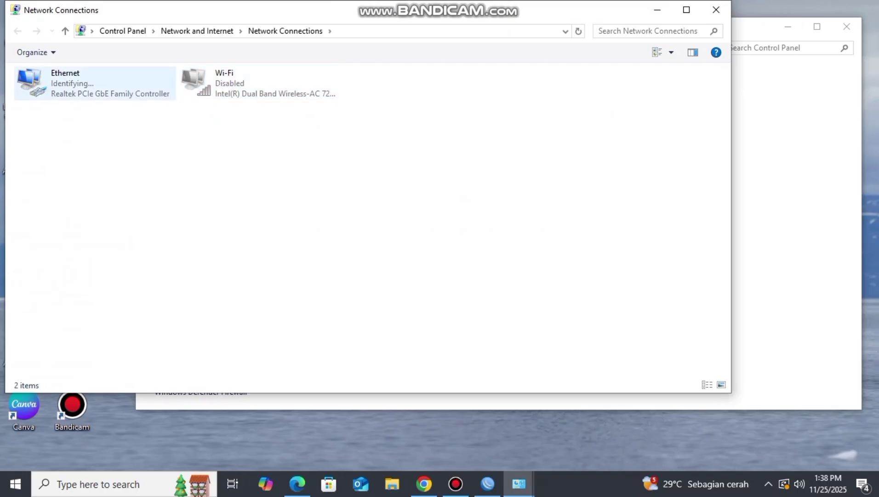
pyautogui.rightClick(121, 85)
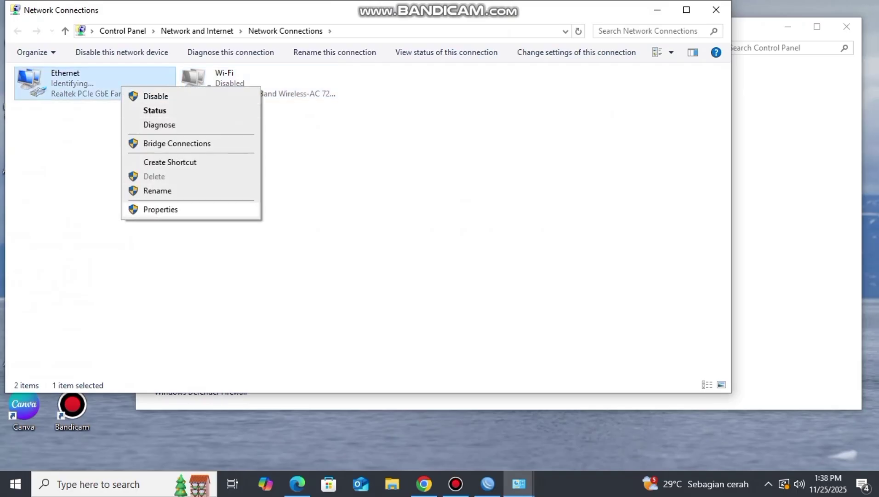
pyautogui.click(160, 209)
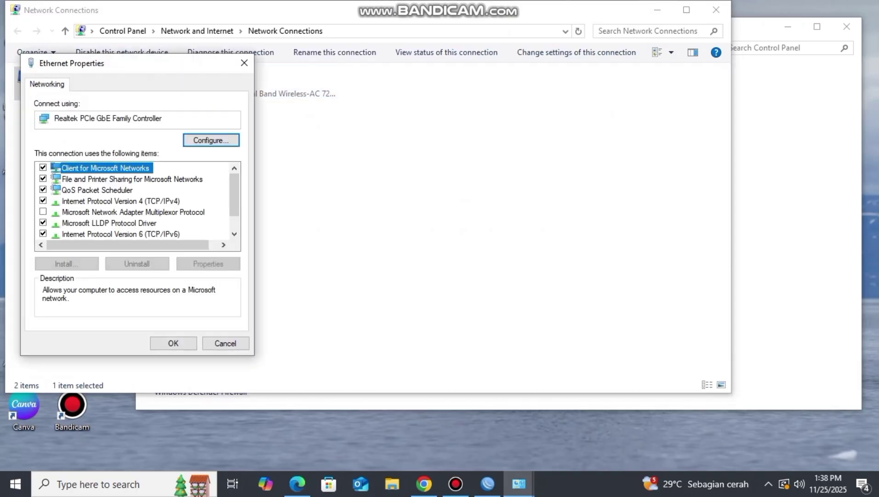
# - Give IPv4 the static address 192.168.1.10, mask 255.255.255.0, and close the network windows
pyautogui.doubleClick(120, 201)
pyautogui.click(66, 206)
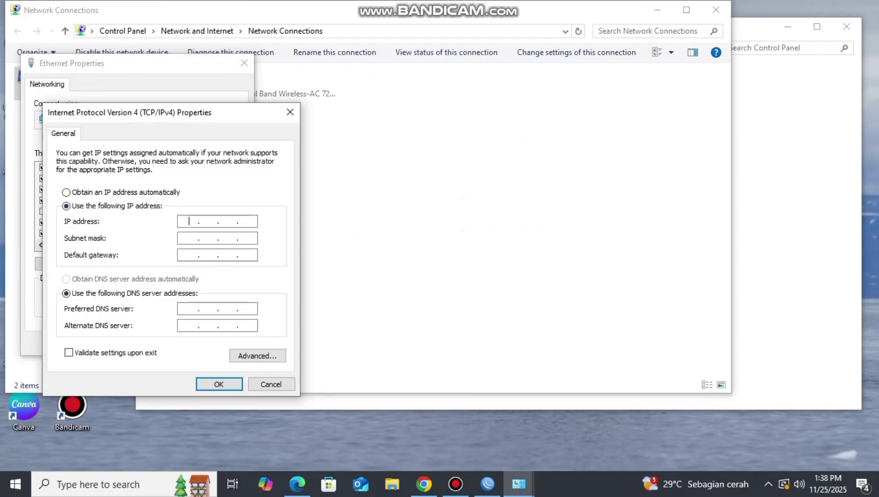
pyautogui.write('192 . 168 . 1 . 10')
pyautogui.click(183, 238)
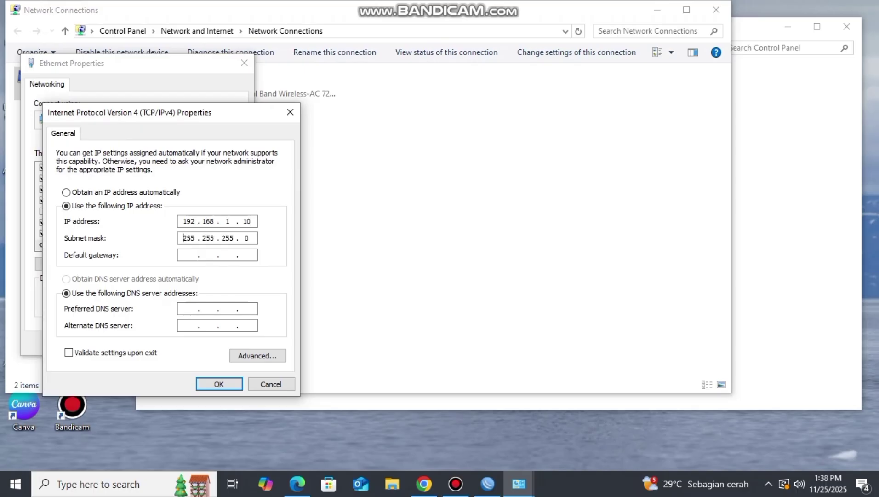
pyautogui.click(219, 384)
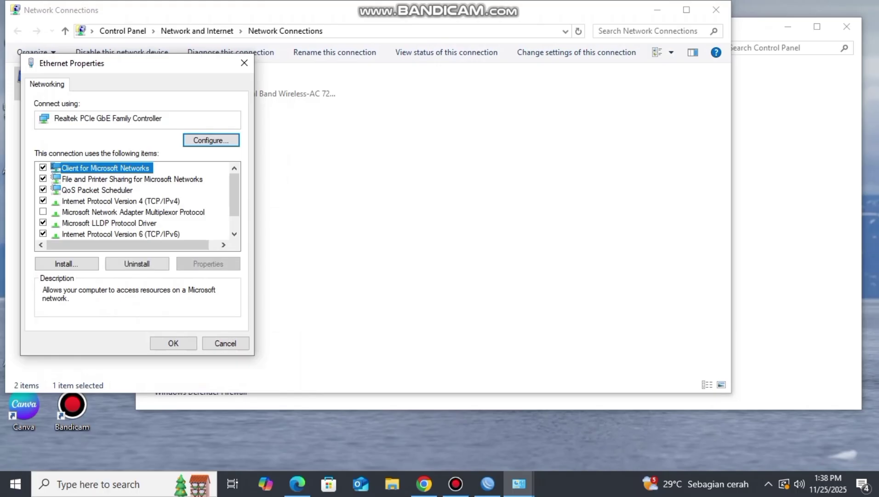
pyautogui.press('Return')
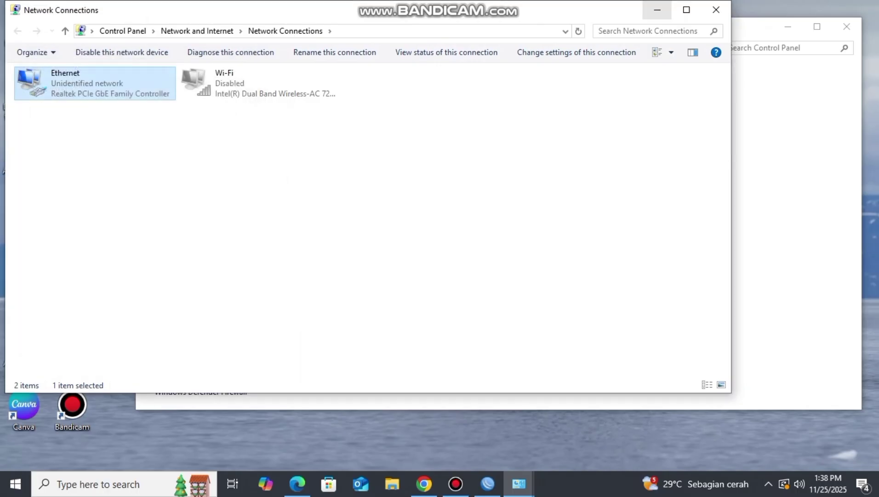
pyautogui.click(658, 10)
pyautogui.click(788, 27)
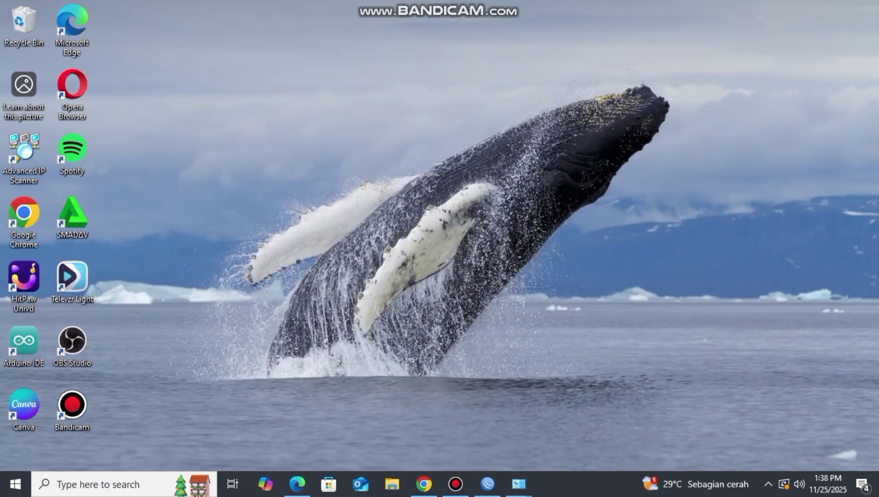
# - Load the switch at 192.168.1.1 in Chrome and sign in with the saved login
pyautogui.click(424, 484)
pyautogui.write('192.168')
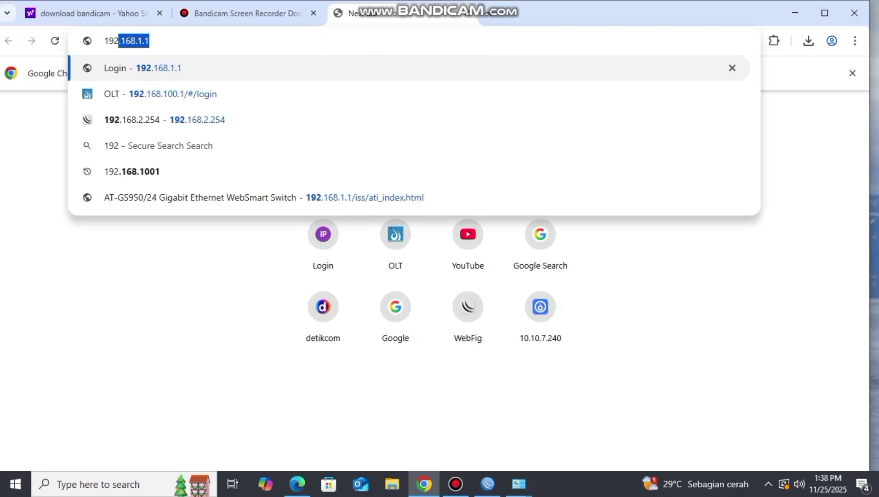
pyautogui.write('.1.1')
pyautogui.press('Return')
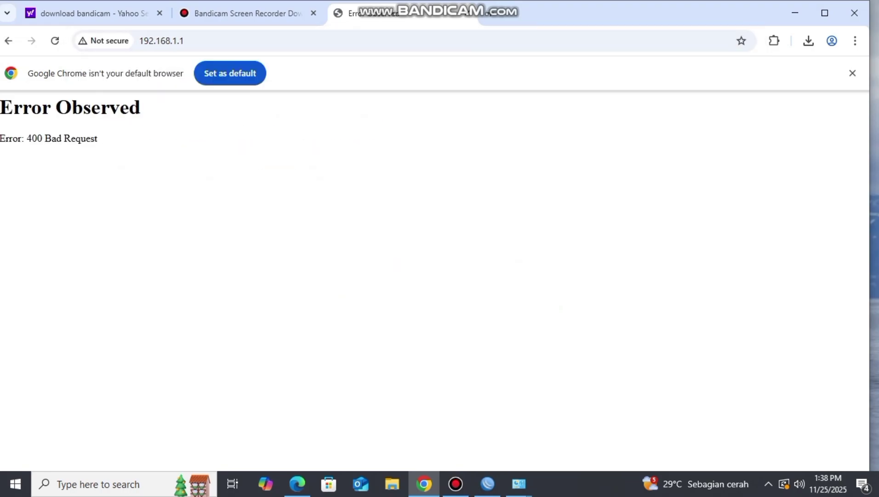
pyautogui.click(55, 41)
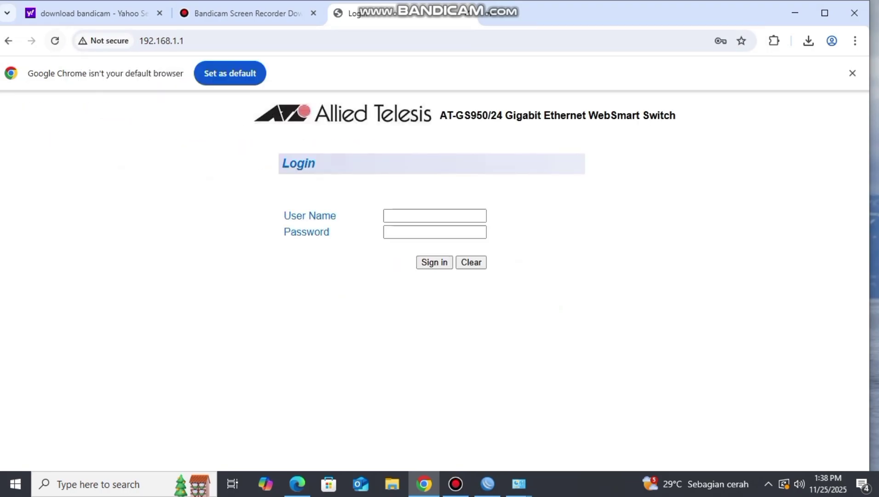
pyautogui.click(435, 216)
pyautogui.click(460, 248)
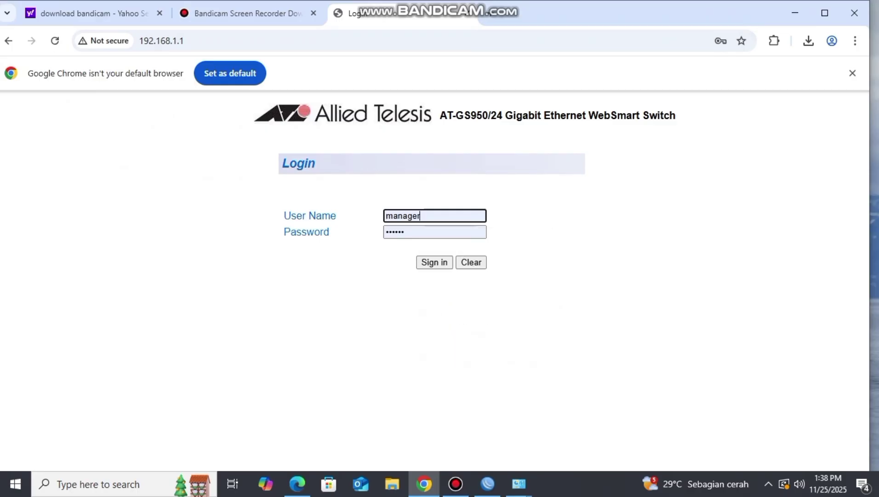
pyautogui.click(435, 262)
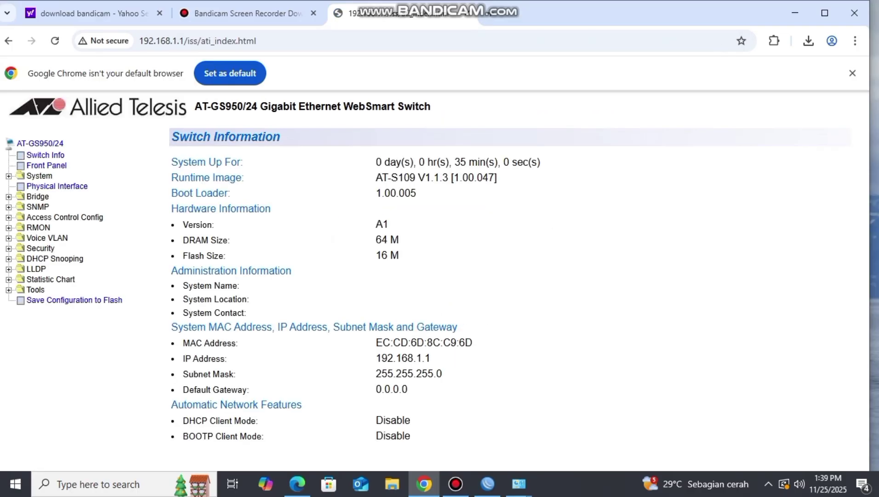
# - Expand Bridge and VLAN to reach the Tagged VLAN page
pyautogui.click(38, 196)
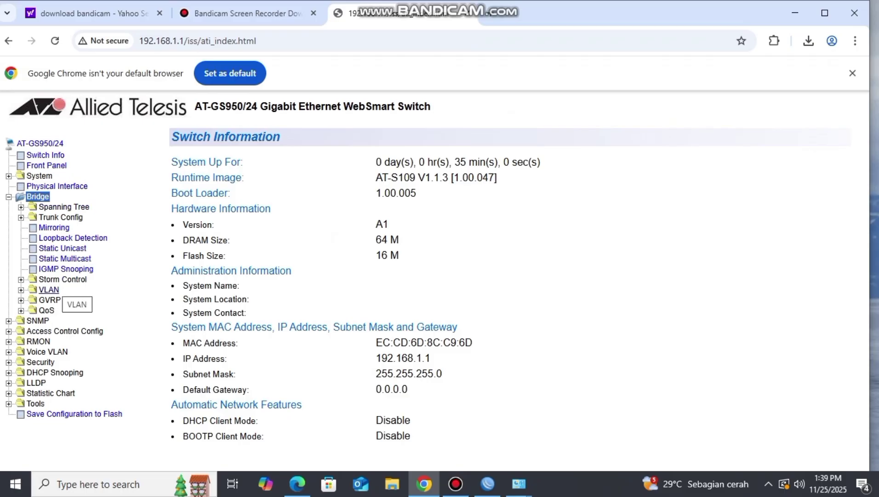
pyautogui.click(49, 290)
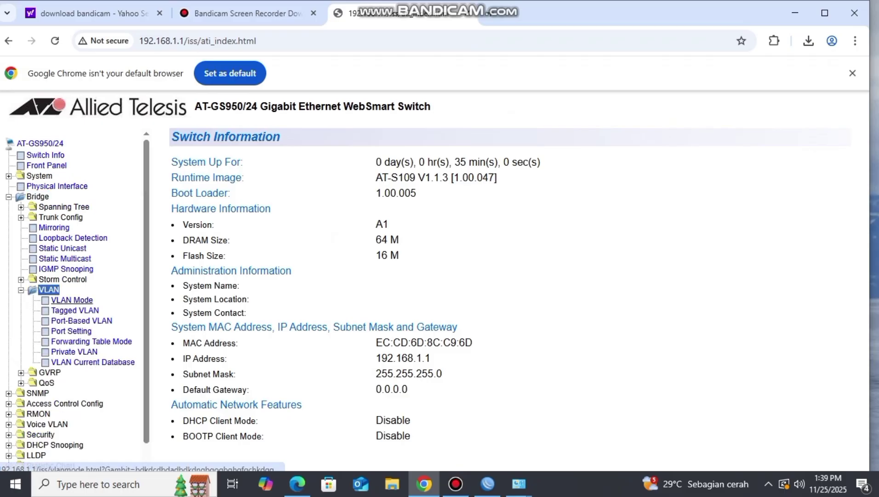
pyautogui.click(75, 311)
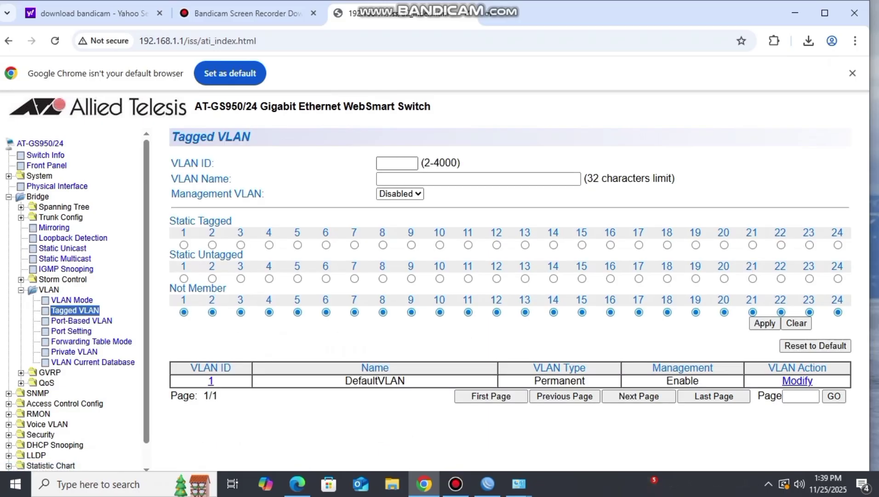
# - Fill in VLAN 10 named PPPoE, management enabled, port 5 tagged and port 17 untagged
pyautogui.click(397, 164)
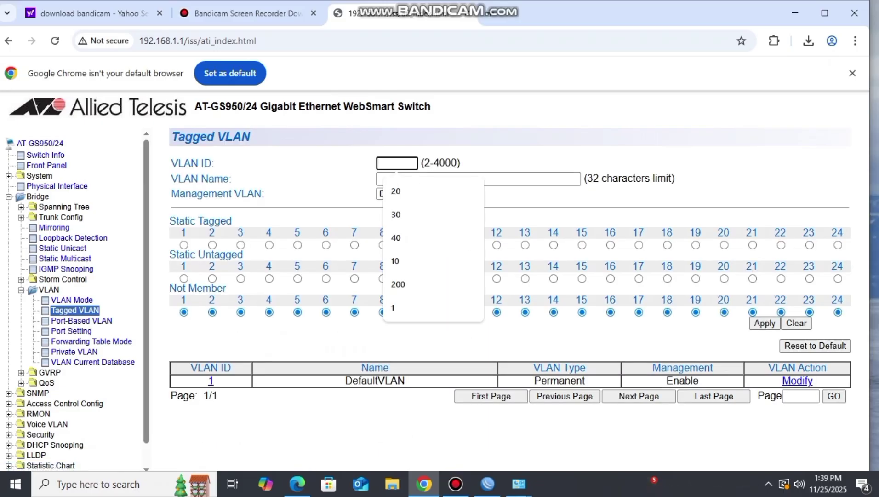
pyautogui.write('10')
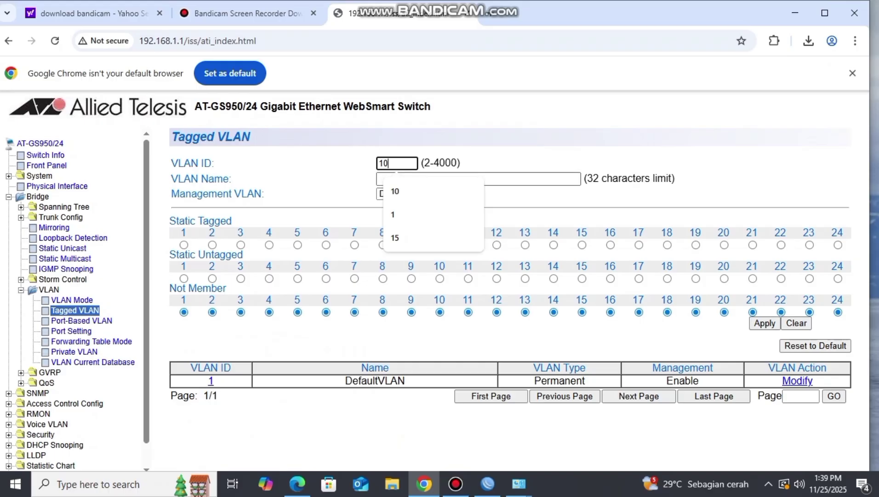
pyautogui.click(479, 178)
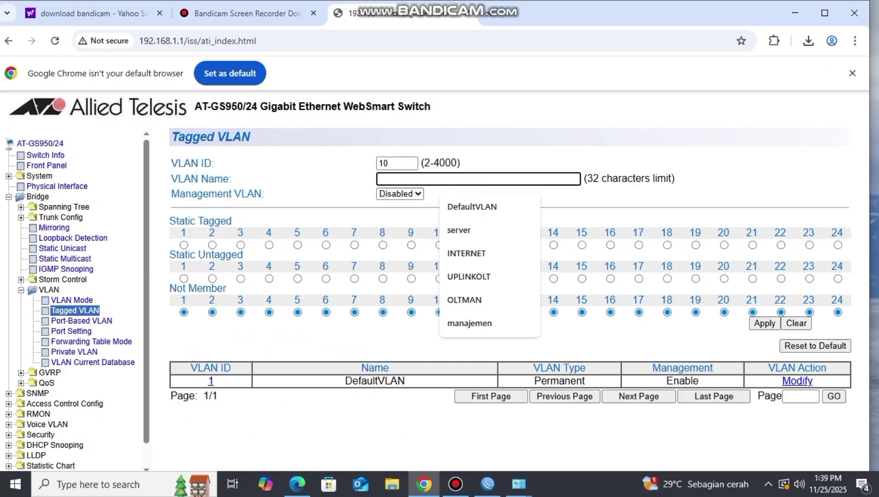
pyautogui.write('PPPoE')
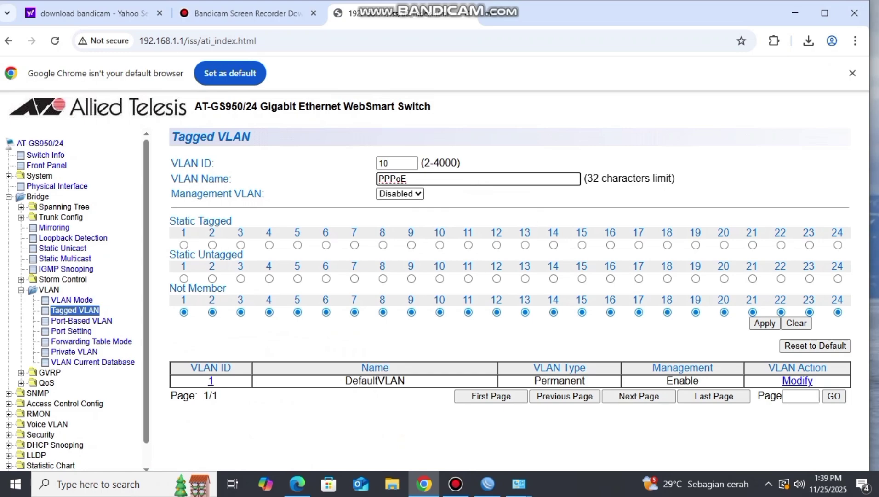
pyautogui.click(400, 194)
pyautogui.press('Return')
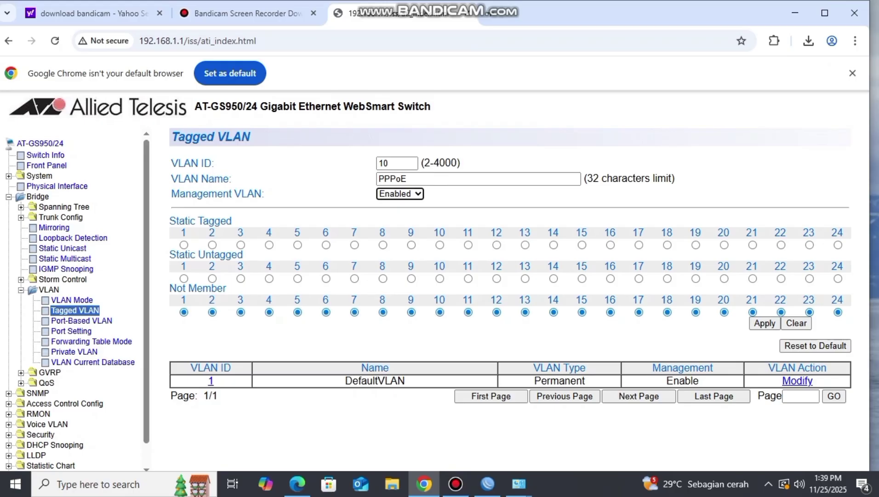
pyautogui.click(297, 245)
pyautogui.click(639, 278)
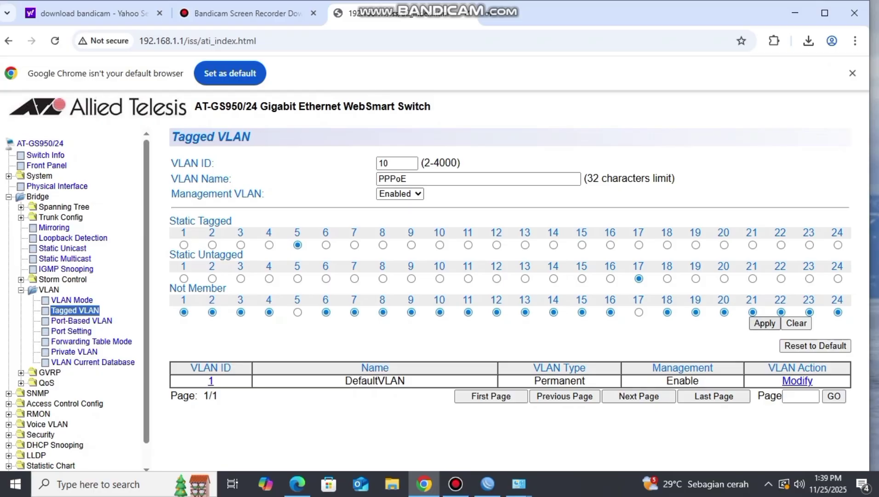
# - Save VLAN 10 PPPoE, then enter VLAN ID 20 named HOTSPOT
pyautogui.click(765, 323)
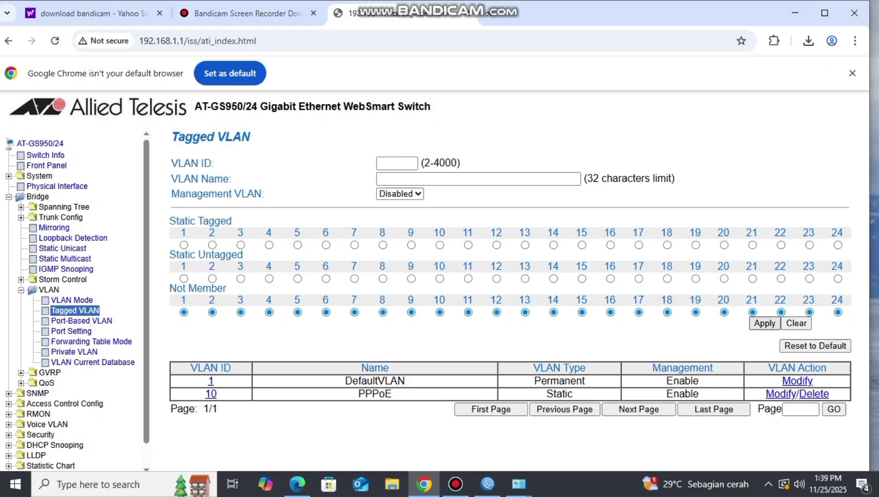
pyautogui.click(397, 163)
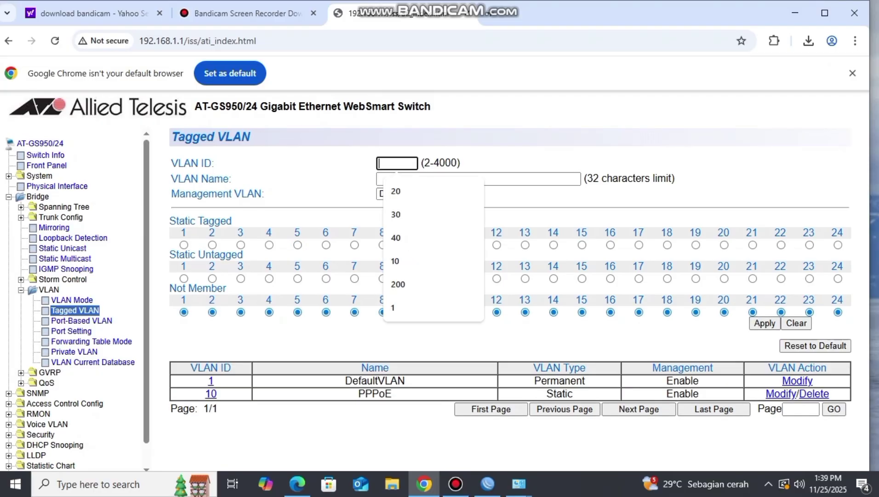
pyautogui.write('20')
pyautogui.click(506, 178)
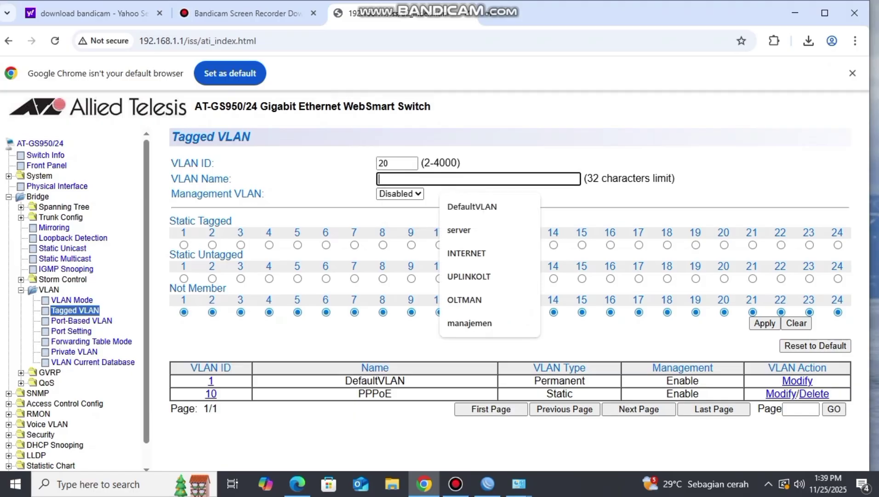
pyautogui.write('H')
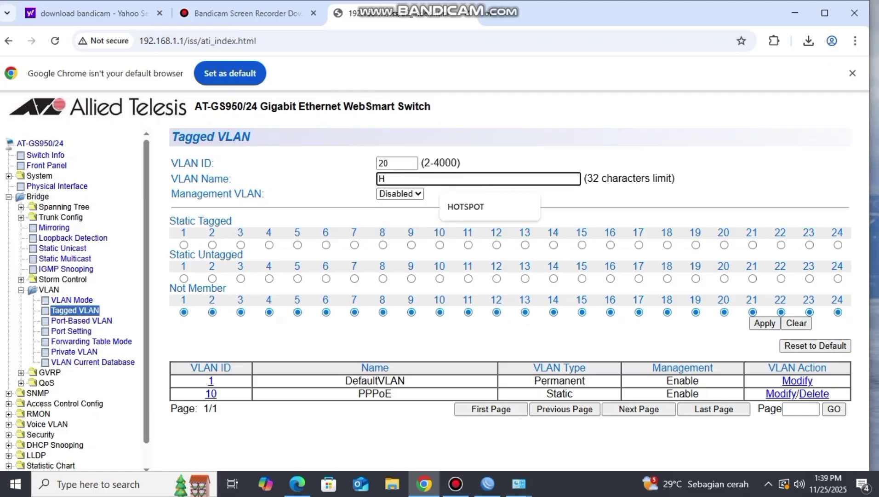
pyautogui.press('Down')
pyautogui.press('Return')
# - Enable management for VLAN 20, tag port 5, untag port 18, and apply it
pyautogui.click(395, 209)
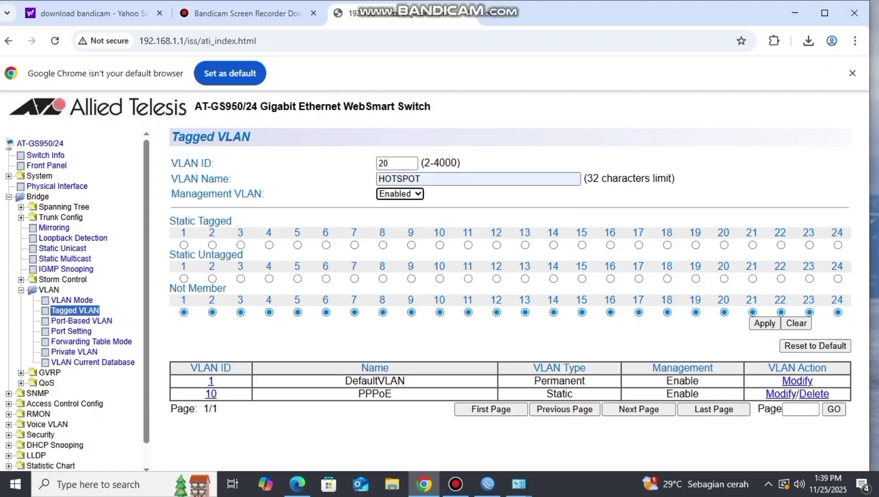
pyautogui.click(298, 246)
pyautogui.click(667, 279)
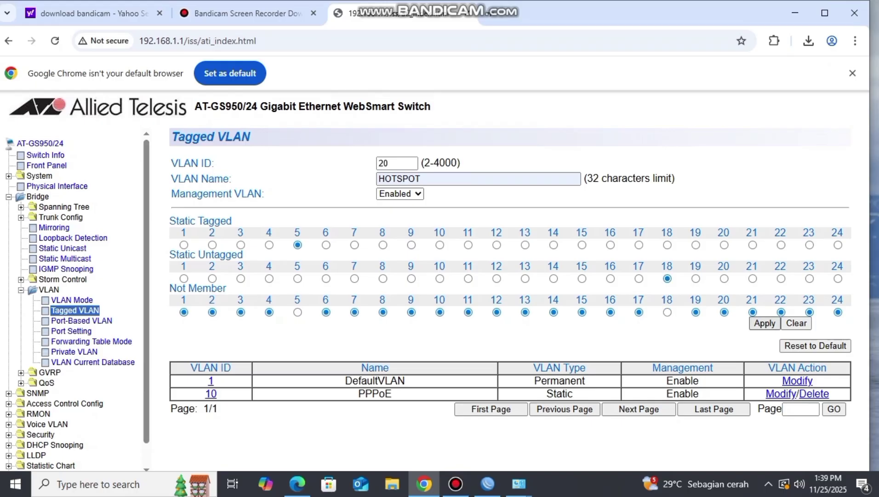
pyautogui.click(765, 323)
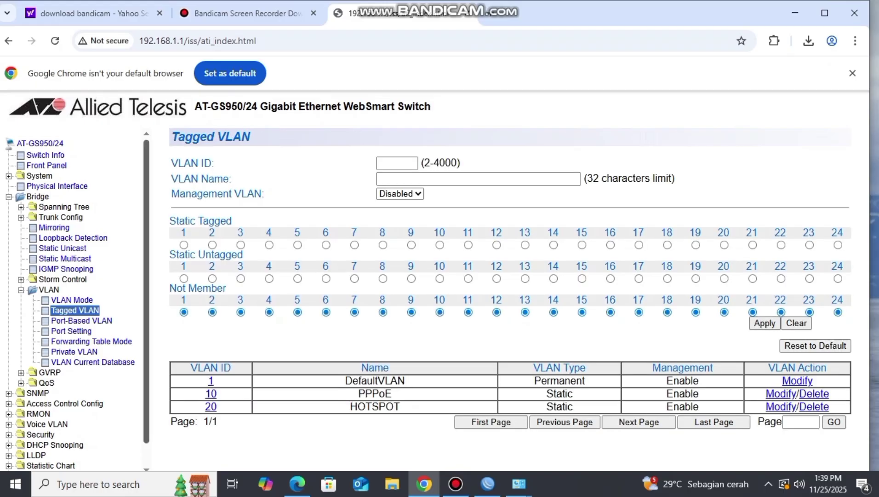
pyautogui.click(81, 332)
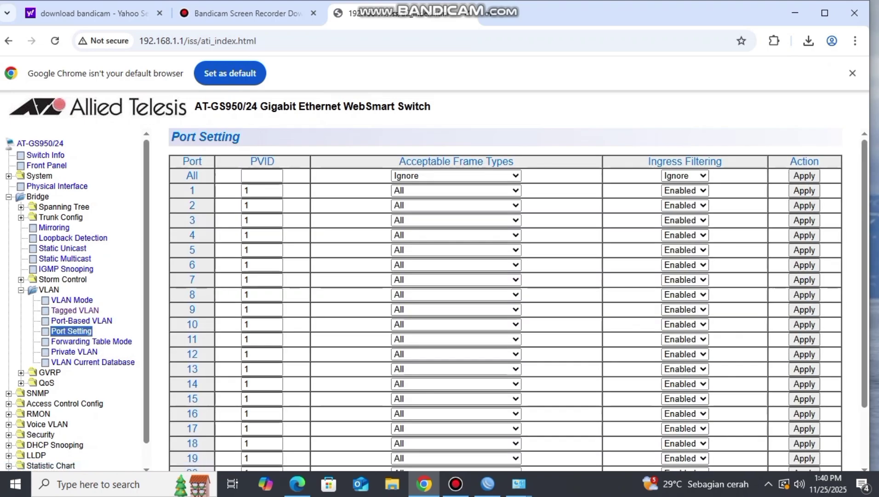
# - Set port 17 to PVID 10, accepting UnTagged and Priority Tagged frames
pyautogui.click(261, 428)
pyautogui.write('0')
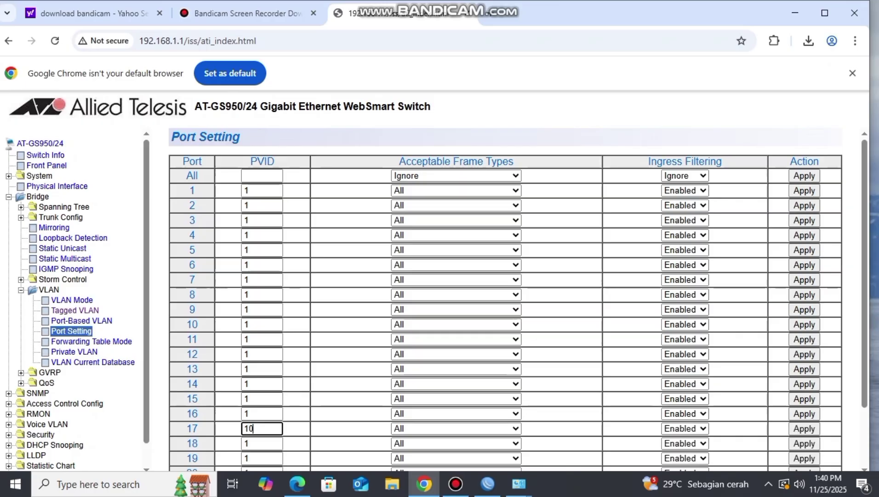
pyautogui.press('Tab')
pyautogui.hotkey('alt', 'Down')
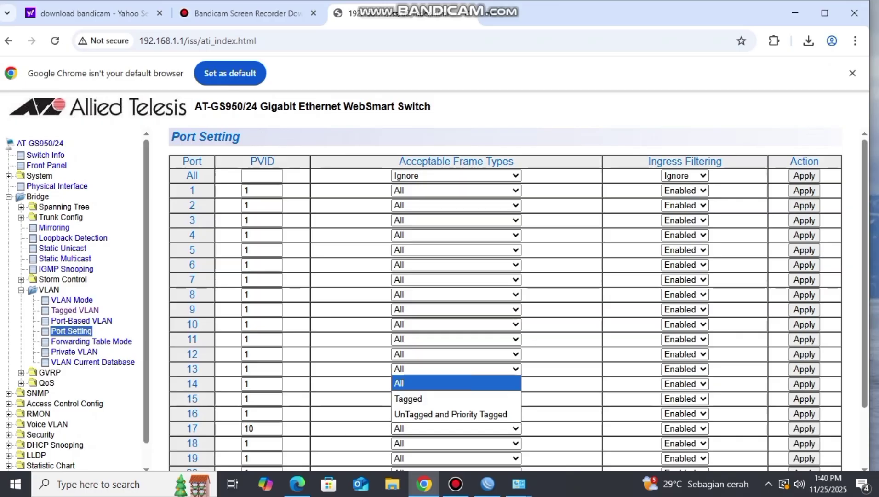
pyautogui.press('Down')
pyautogui.press('Down')
pyautogui.press('Return')
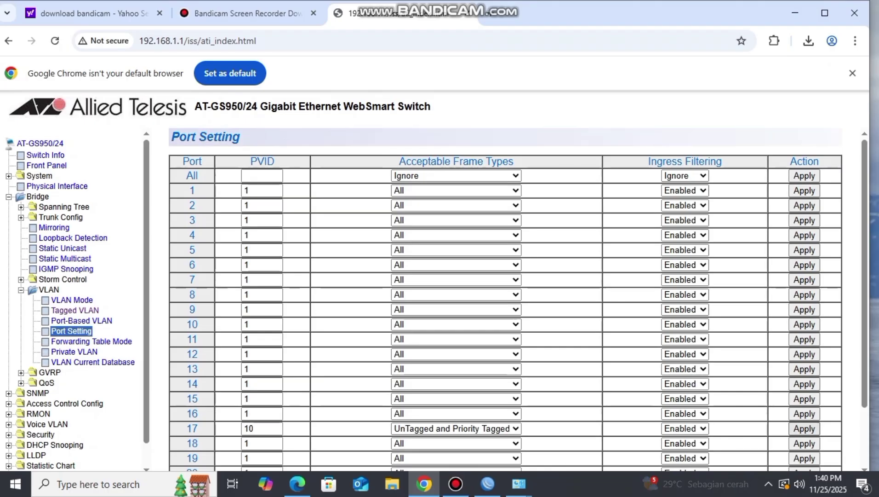
# - Set port 18 to PVID 20 with UnTagged and Priority Tagged frames and apply
pyautogui.doubleClick(247, 443)
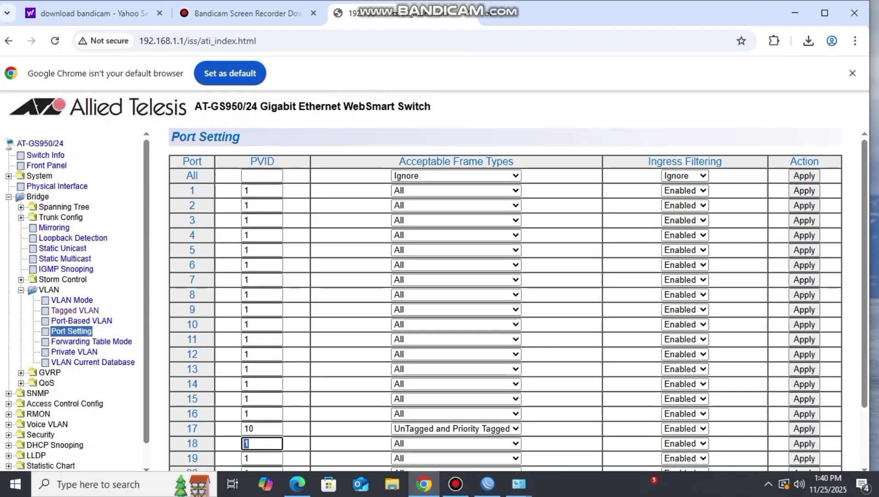
pyautogui.write('20')
pyautogui.click(457, 443)
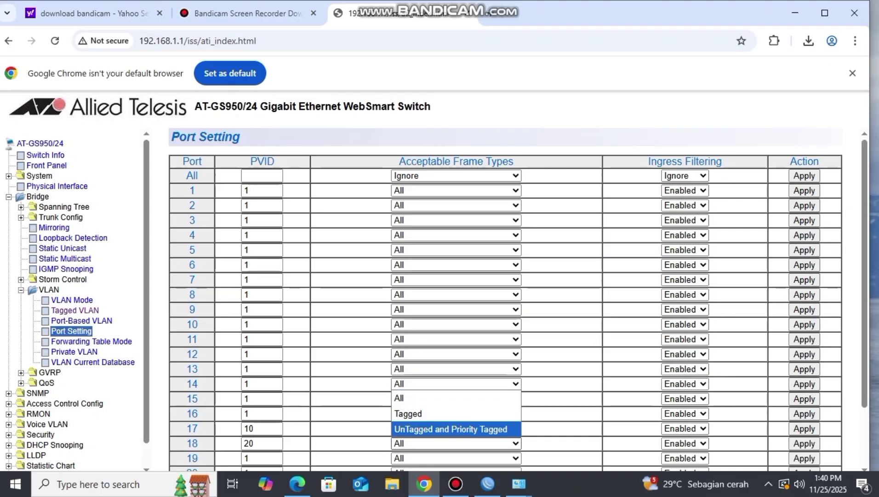
pyautogui.click(453, 428)
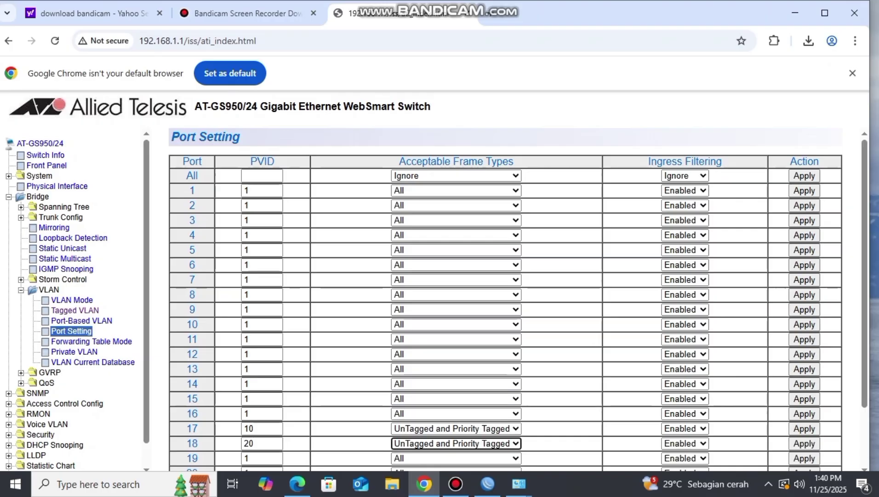
pyautogui.click(804, 443)
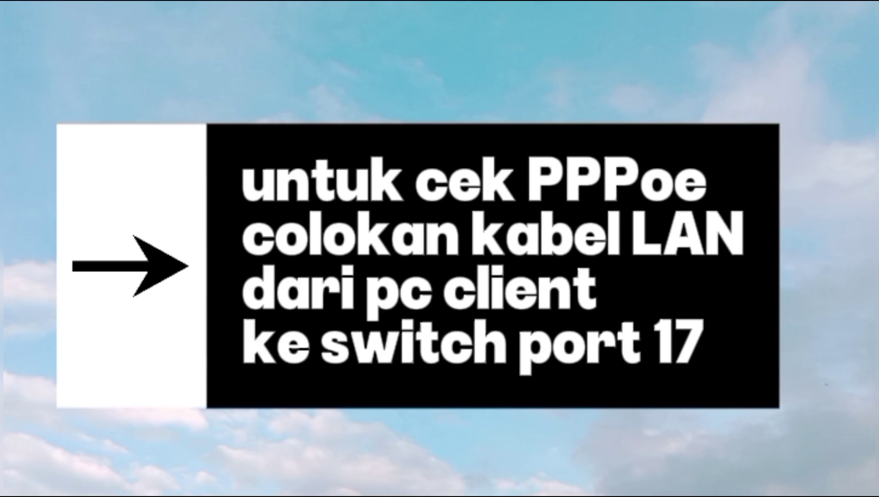
# - Start a new Broadband (PPPoE) internet connection from Windows Dial-up settings
pyautogui.write('dial')
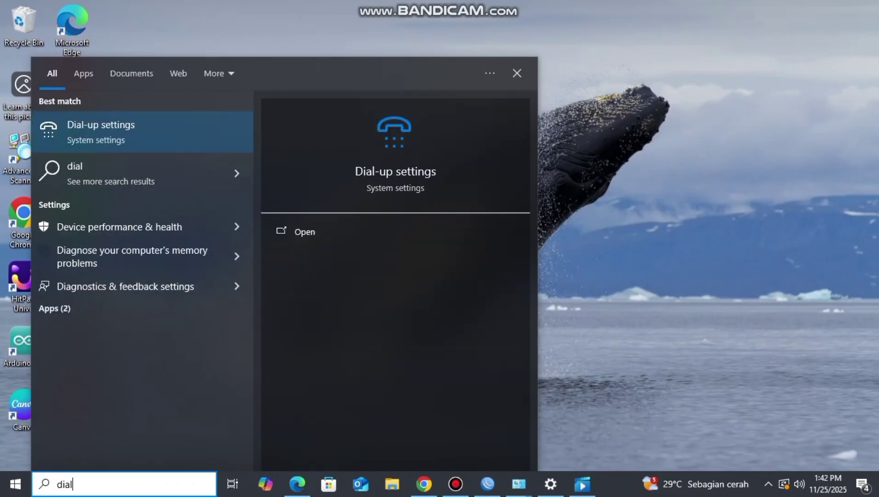
pyautogui.press('Return')
pyautogui.click(309, 78)
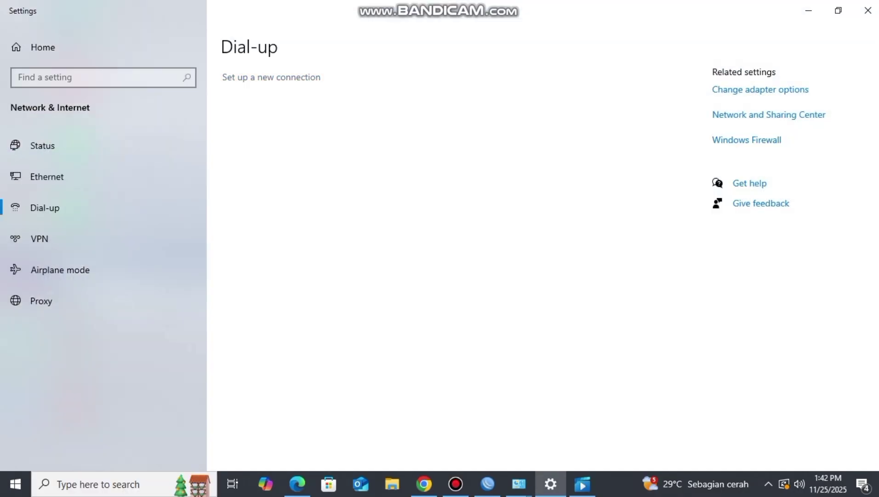
pyautogui.click(558, 366)
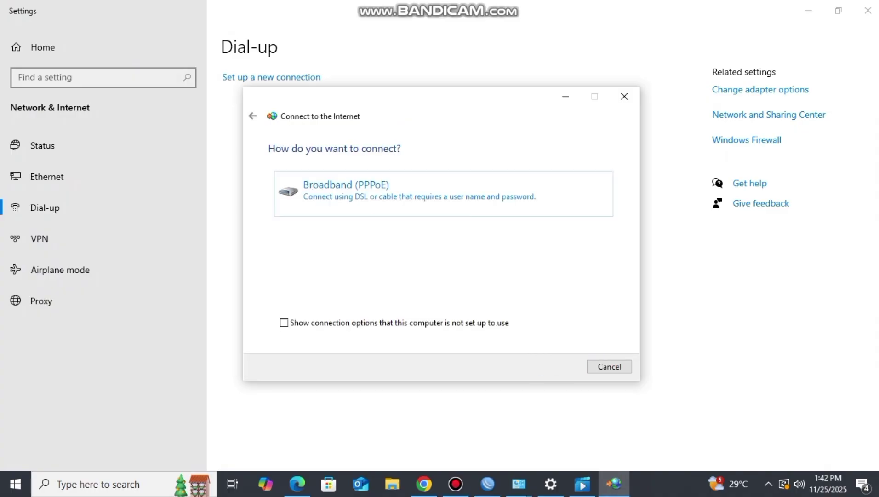
pyautogui.click(350, 187)
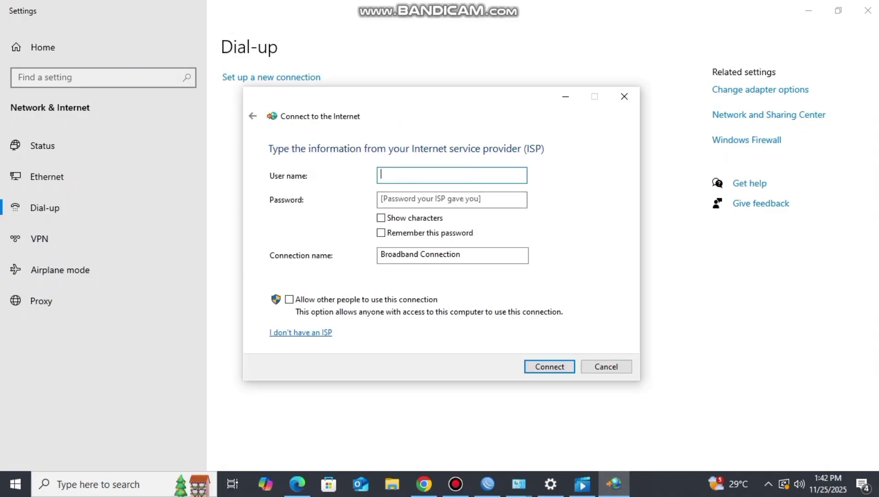
# - Enter the PPPoE account's user name and password and connect
pyautogui.write('7garut')
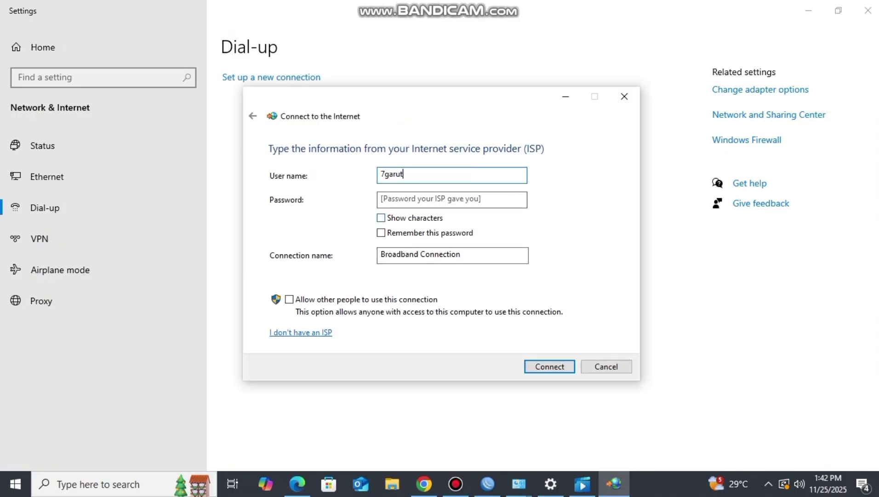
pyautogui.click(452, 200)
pyautogui.write('•••••••')
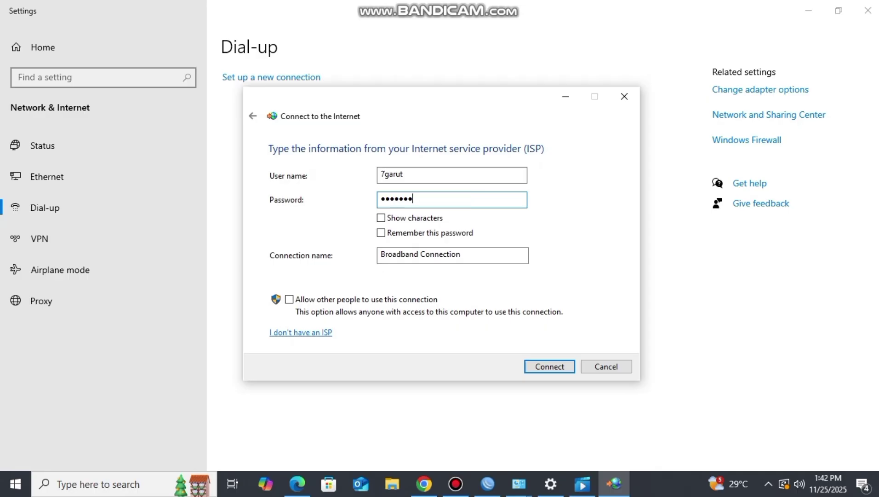
pyautogui.write('•')
pyautogui.click(552, 366)
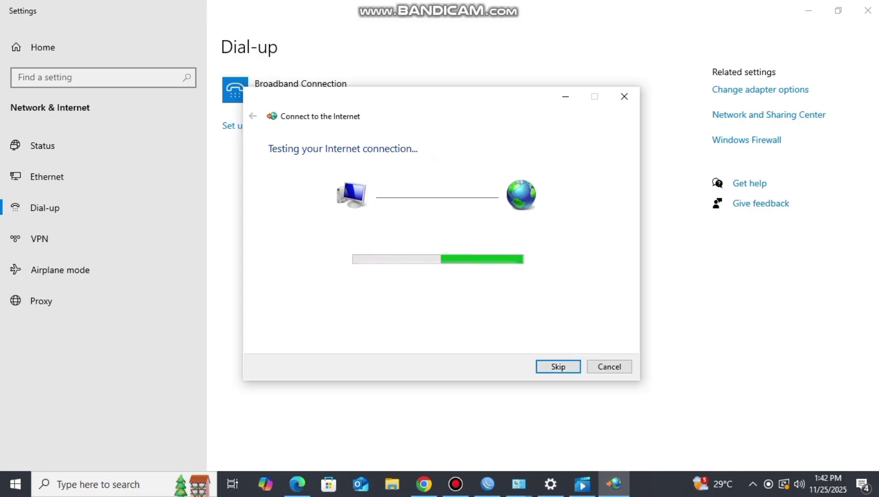
pyautogui.click(610, 366)
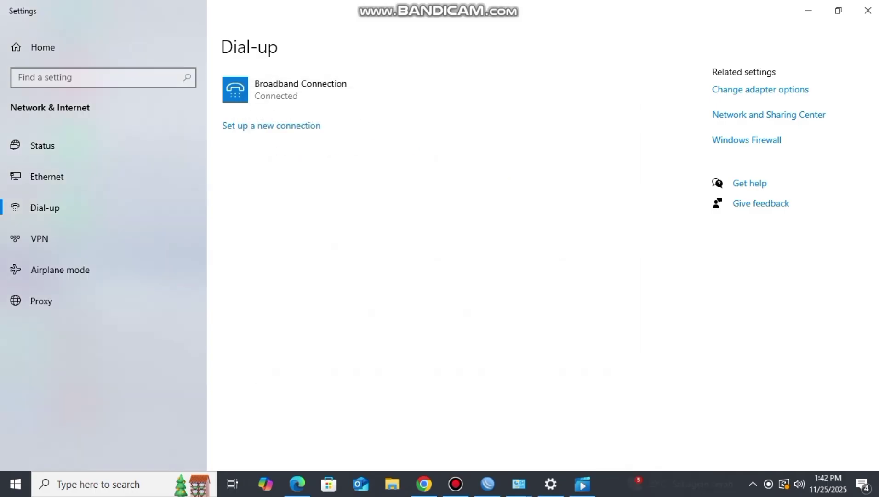
# - Log into the 192.168.10.1 router in WinBox and check the Interface list for the PPPoE binding
pyautogui.click(487, 483)
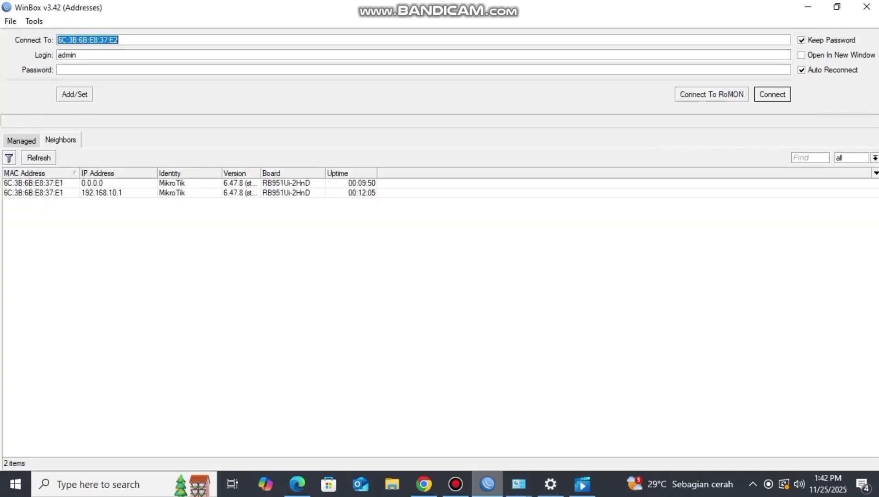
pyautogui.click(33, 192)
pyautogui.doubleClick(34, 193)
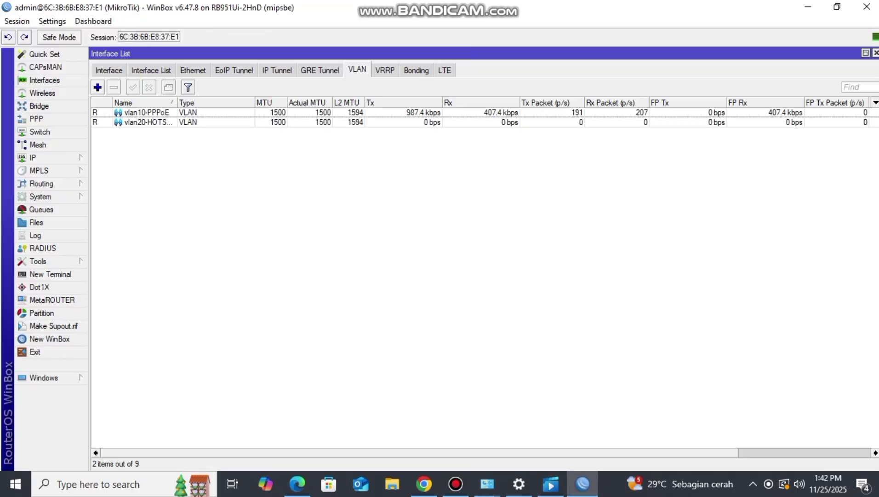
pyautogui.click(45, 80)
pyautogui.click(424, 484)
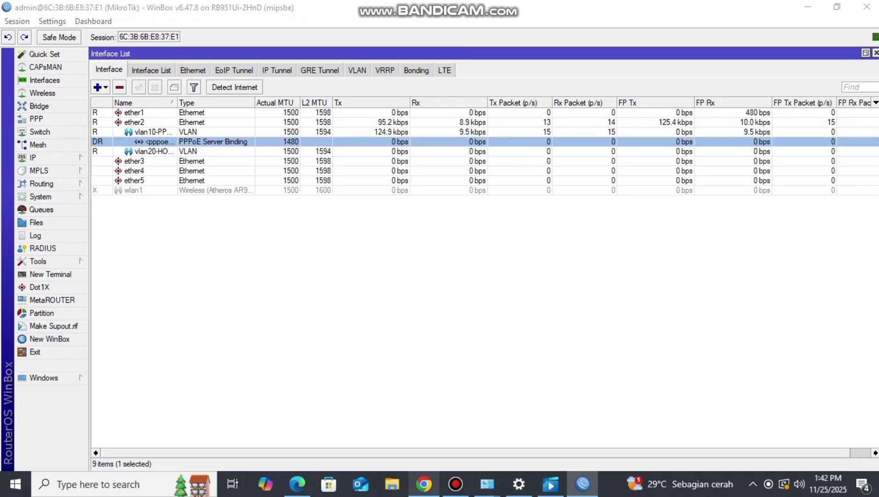
# - Try a 'yt' search in a new tab, then browse to the hotspot gateway 192.168.20.1
pyautogui.click(491, 13)
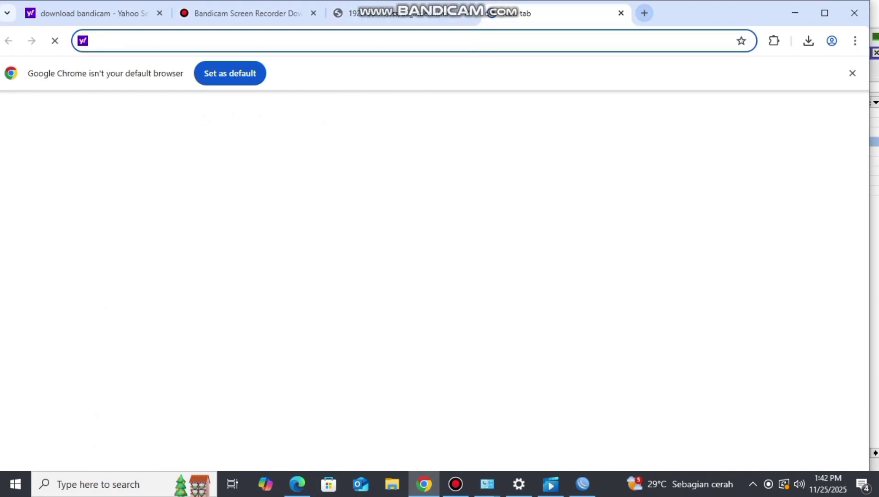
pyautogui.write('yt')
pyautogui.press('Return')
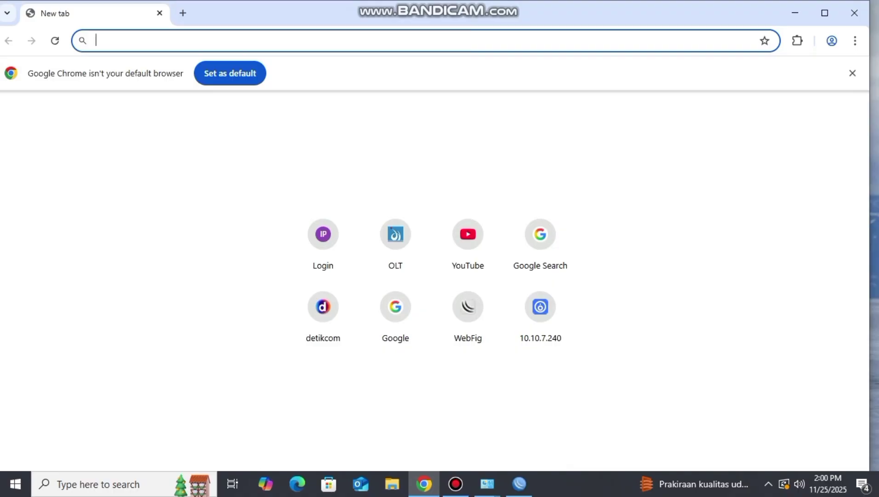
pyautogui.write('192')
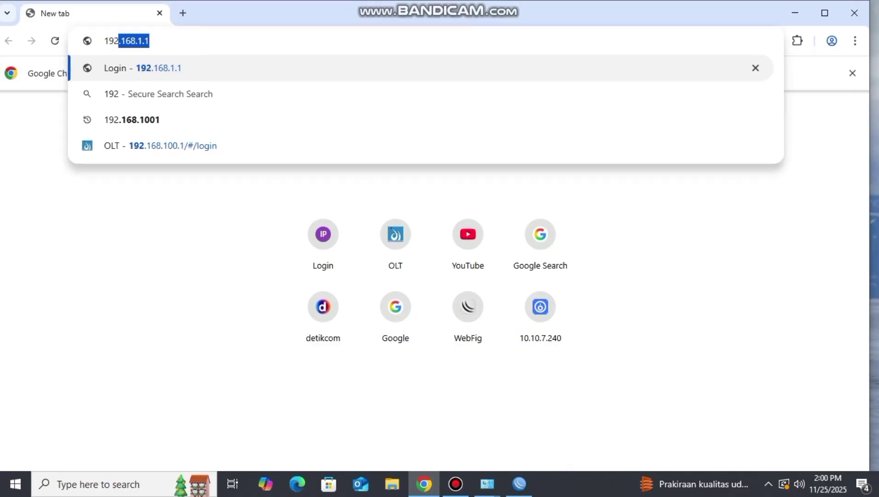
pyautogui.write('.168')
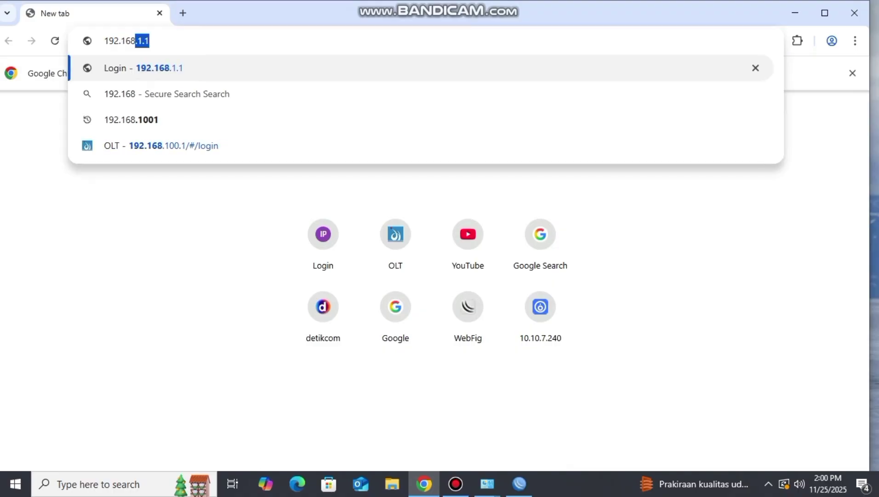
pyautogui.write('.20.1')
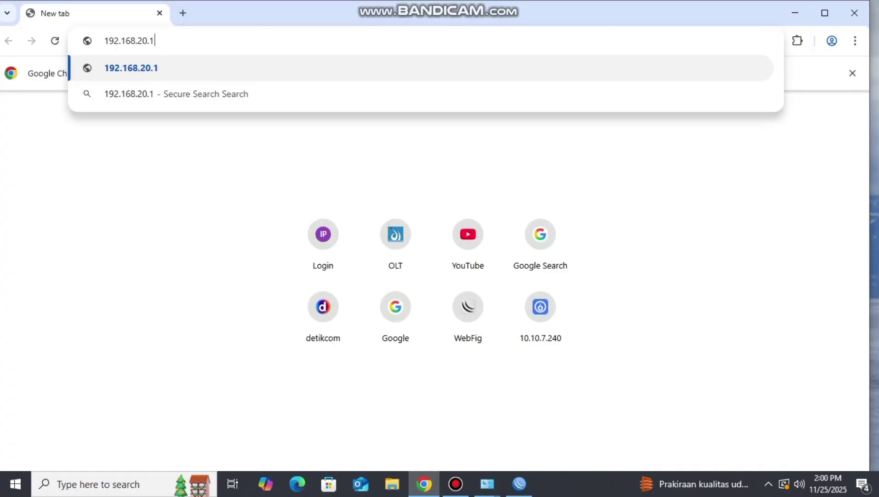
pyautogui.press('Return')
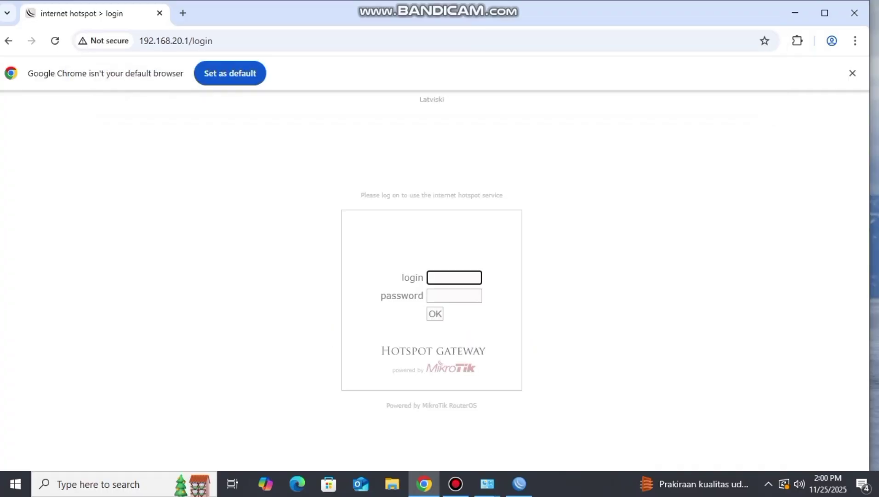
# - Log into the hotspot as admin with its password, declining to save the password
pyautogui.write('a')
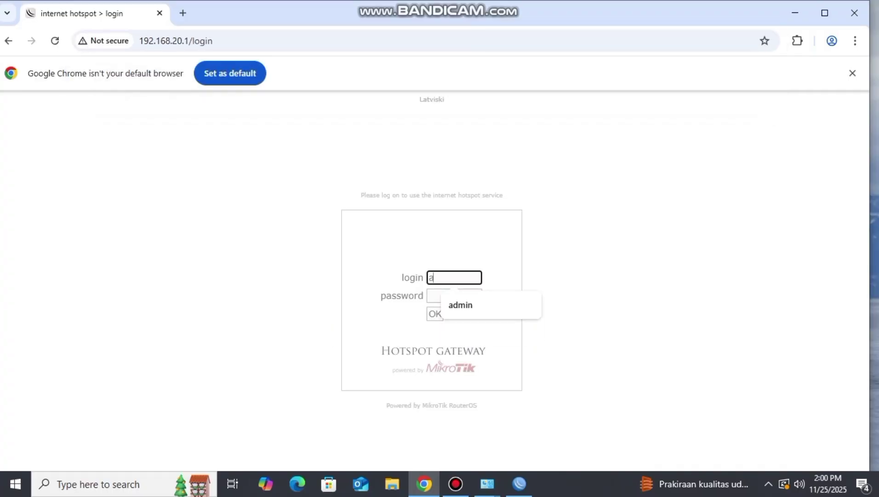
pyautogui.write('dmin')
pyautogui.press('Tab')
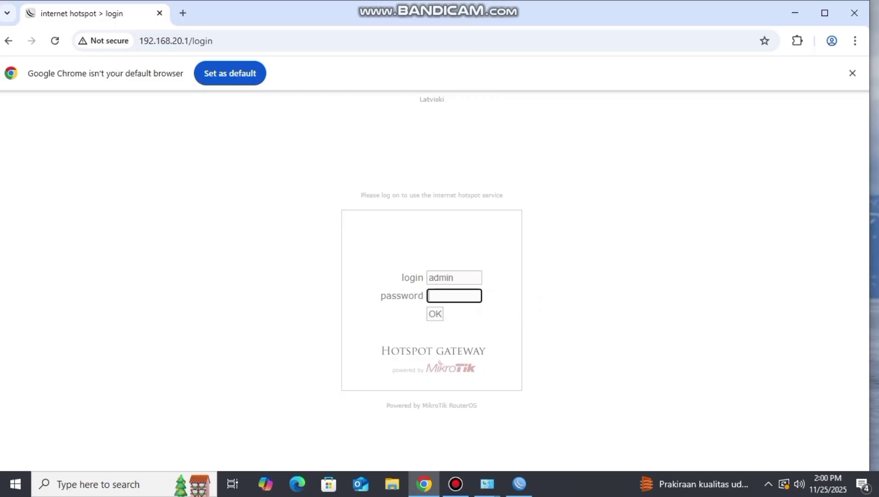
pyautogui.write('adm')
pyautogui.press('Return')
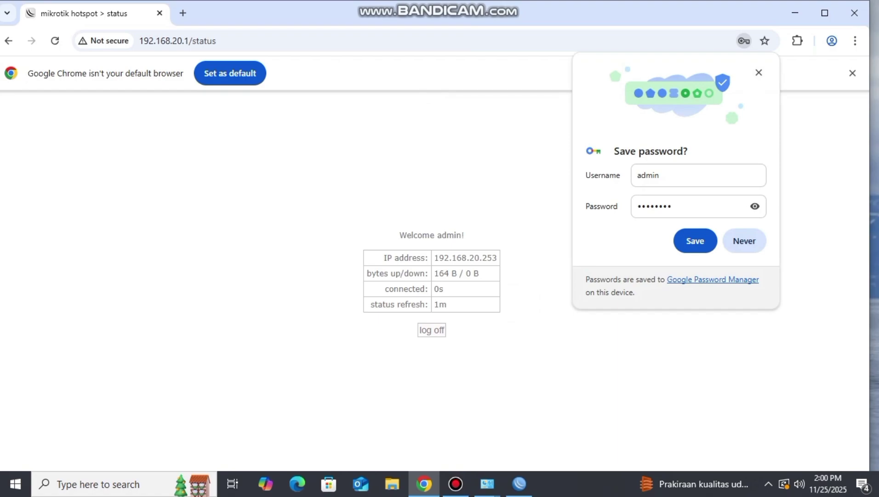
pyautogui.click(759, 73)
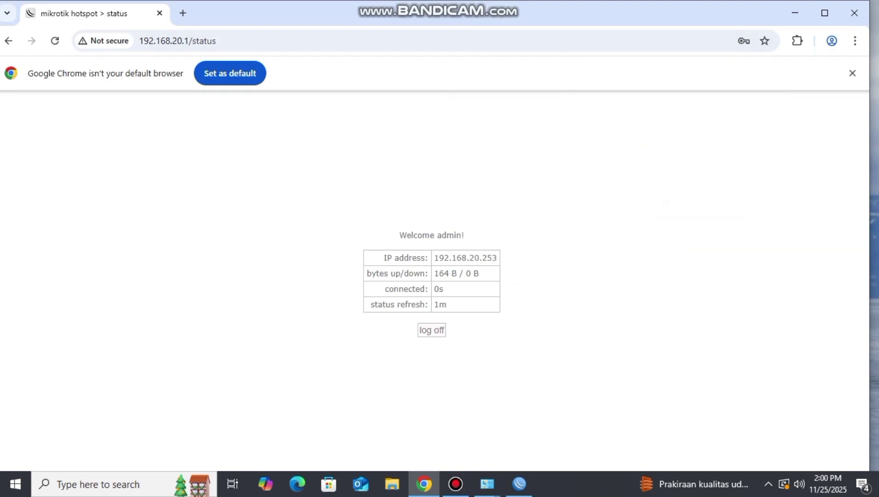
# - Search 'yt' in a new tab to confirm Yahoo results load
pyautogui.click(182, 13)
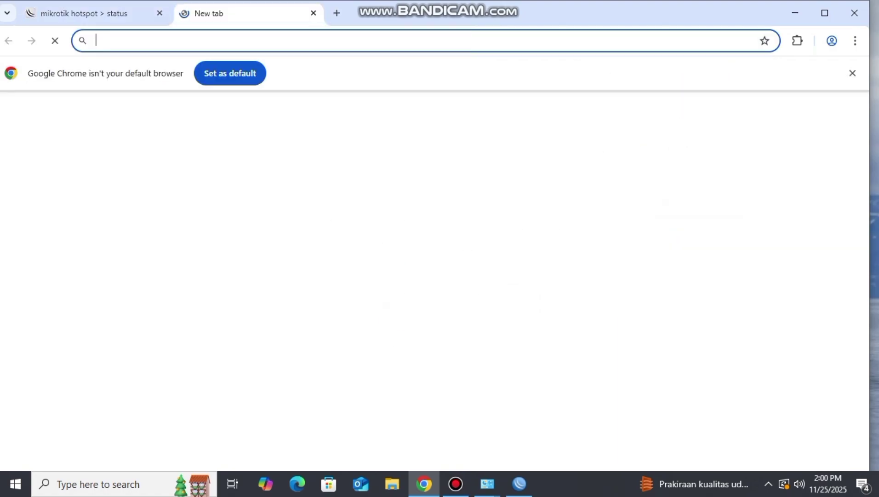
pyautogui.write('yt')
pyautogui.press('Return')
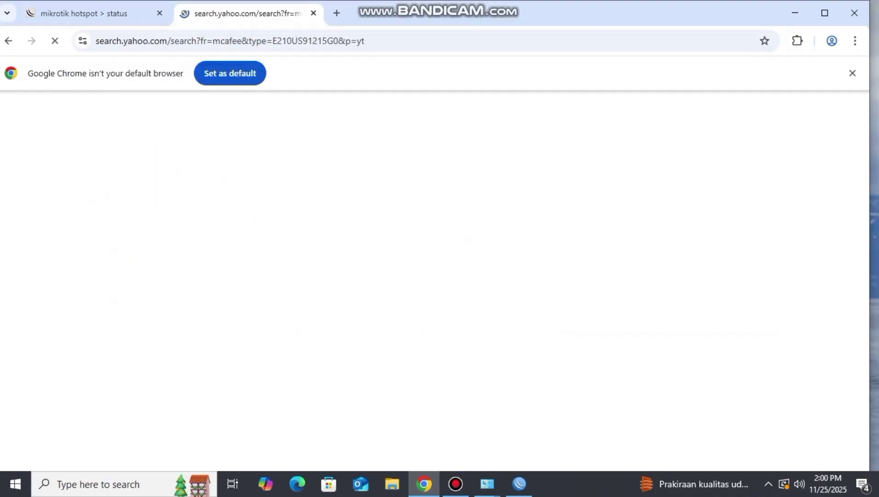
pyautogui.scroll(-3, 434, 284)
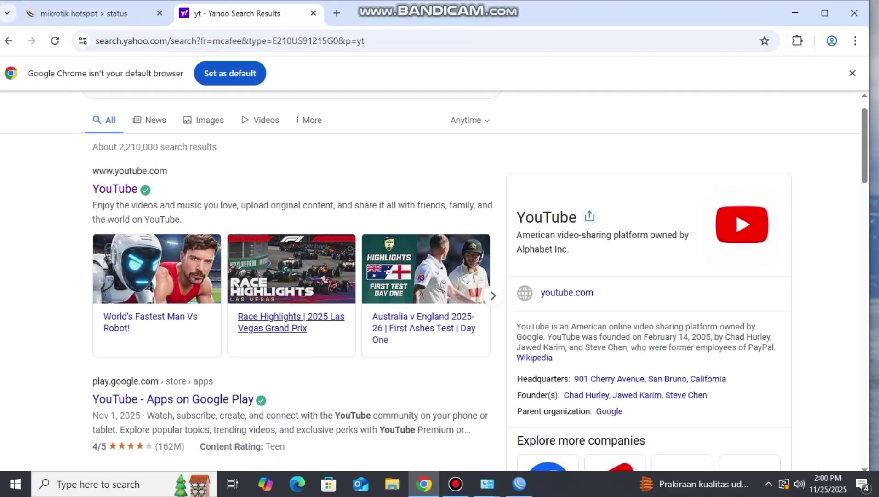